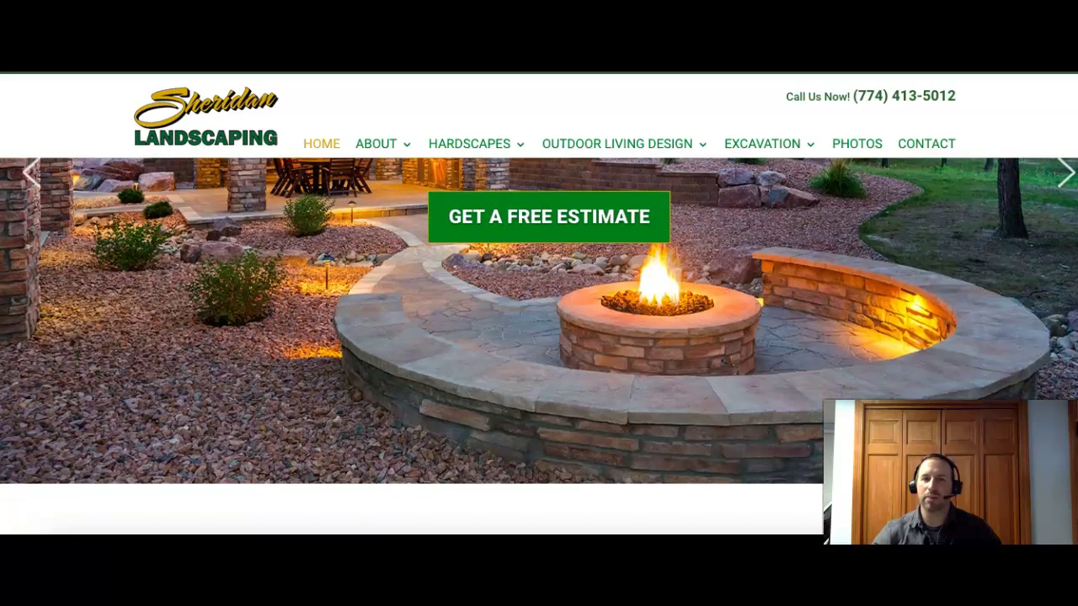
Step: Scroll the homepage past the COVID-19 update and What We Offer to the Our Works gallery
scroll(539, 346, down, 5)
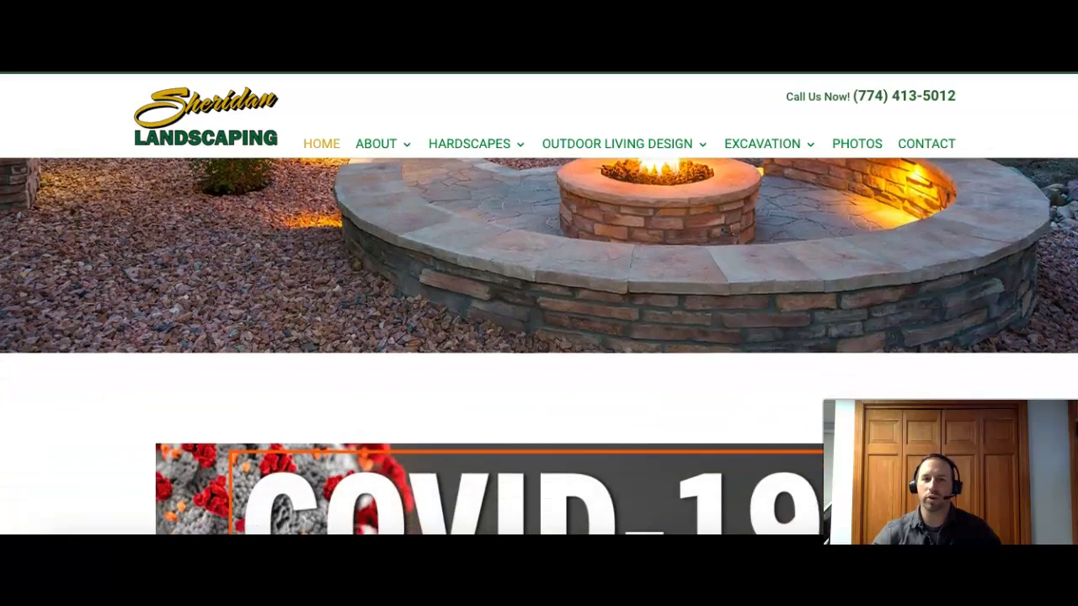
scroll(539, 346, down, 8)
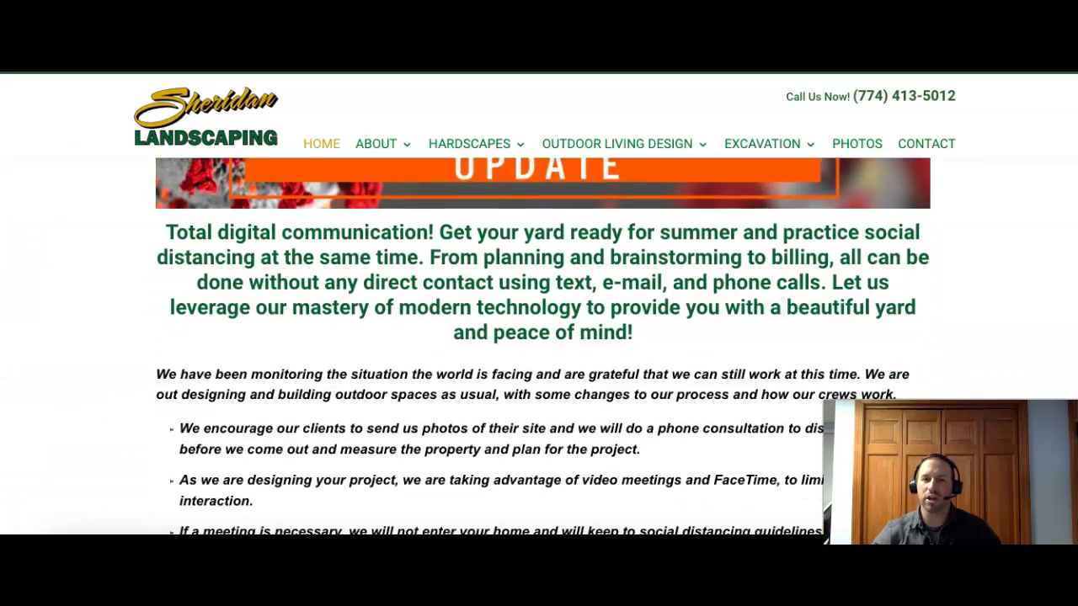
scroll(539, 347, down, 15)
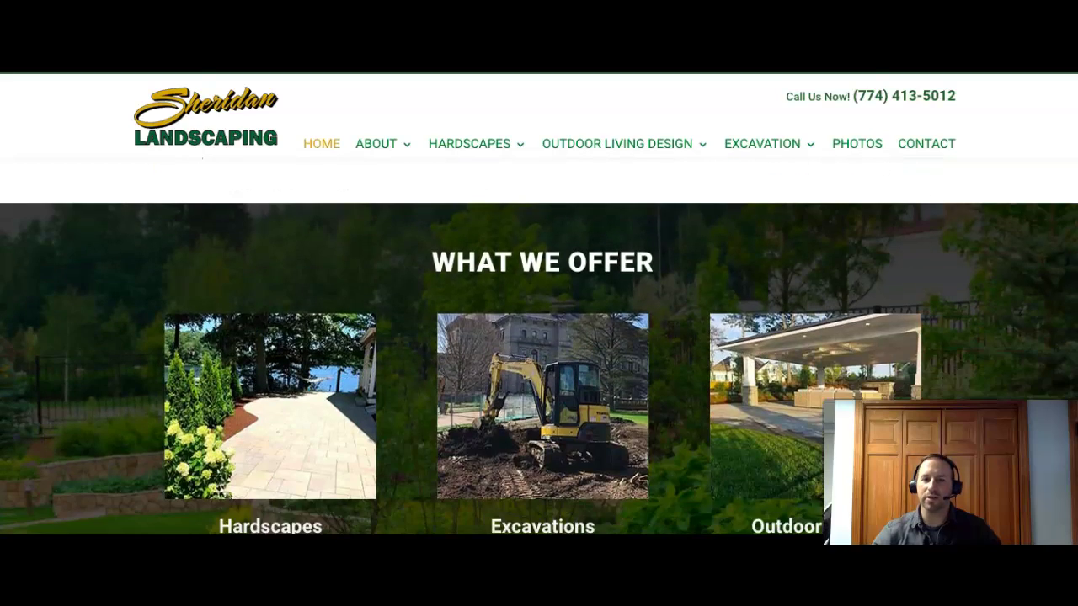
scroll(539, 346, down, 2)
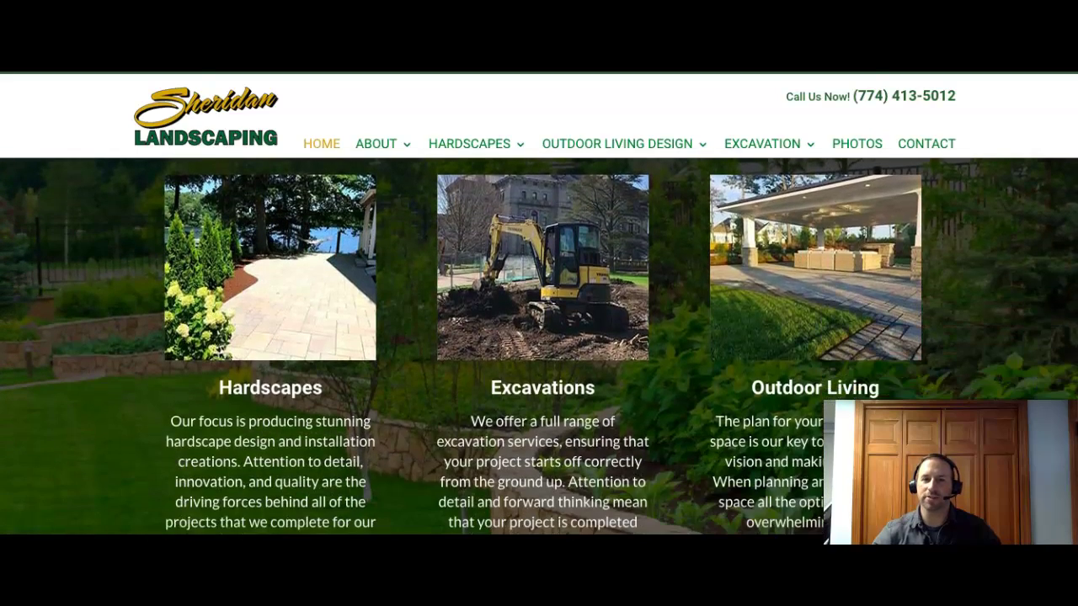
scroll(539, 346, down, 1)
scroll(539, 346, down, 8)
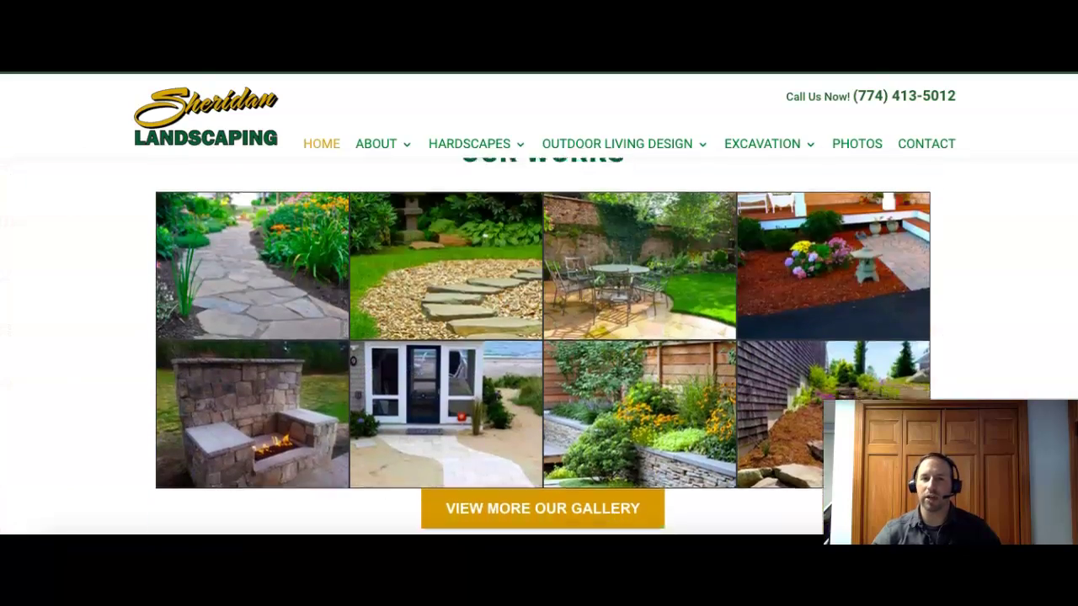
Step: Cancel saving a gallery photo as our-work-01 and return to the homepage's hero banner
right_click(418, 383)
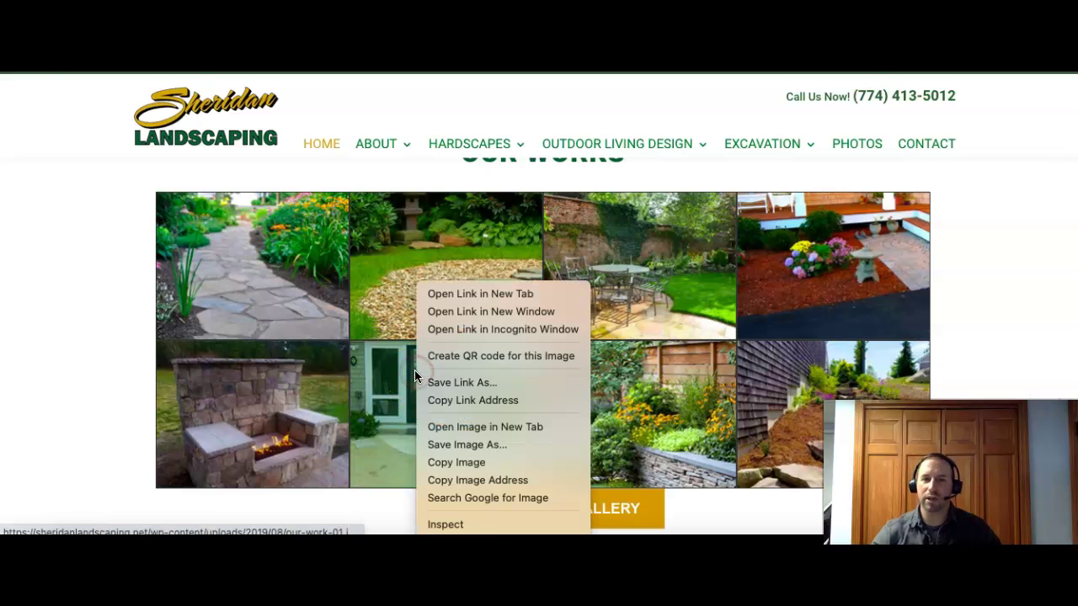
click(493, 446)
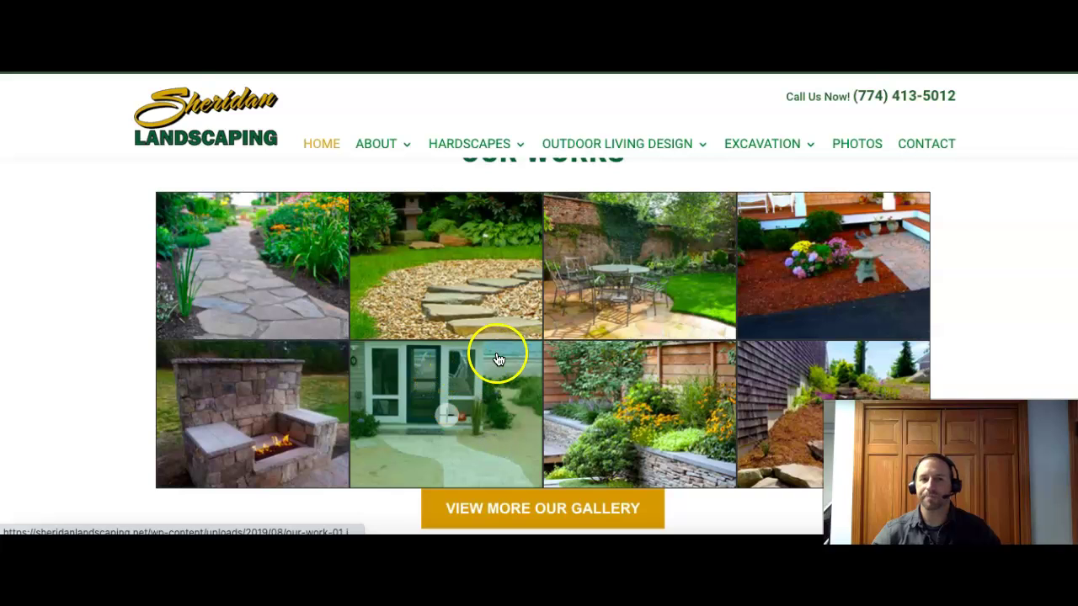
click(579, 309)
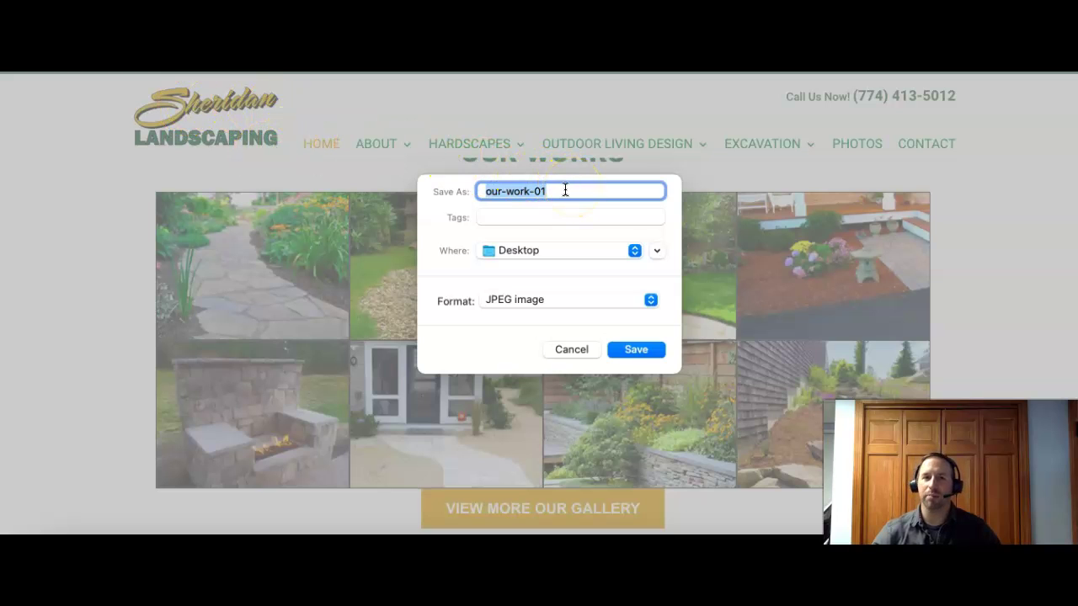
click(574, 351)
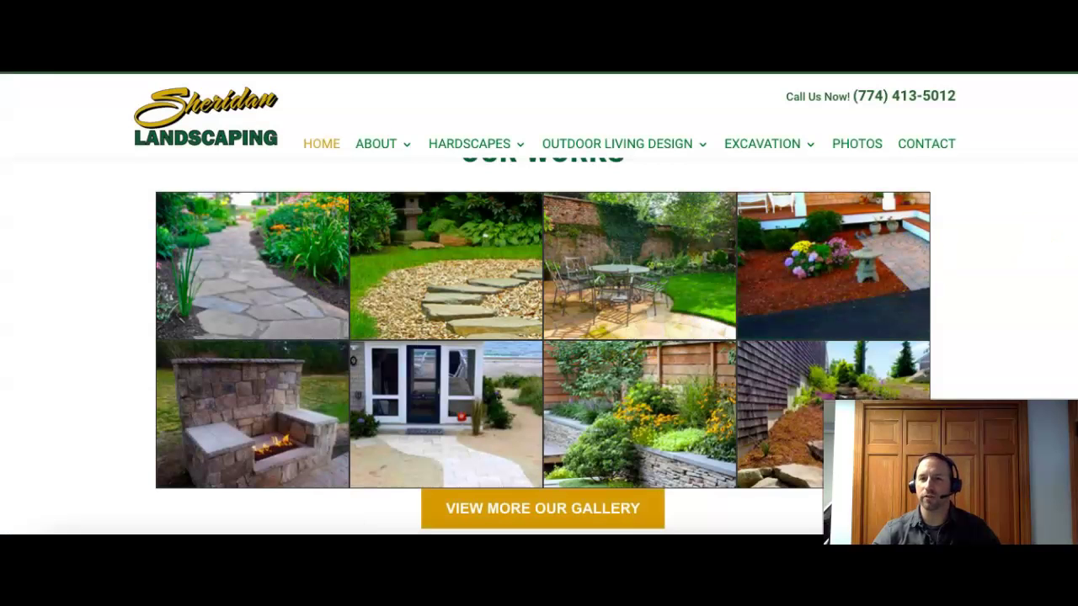
scroll(539, 346, up, 10)
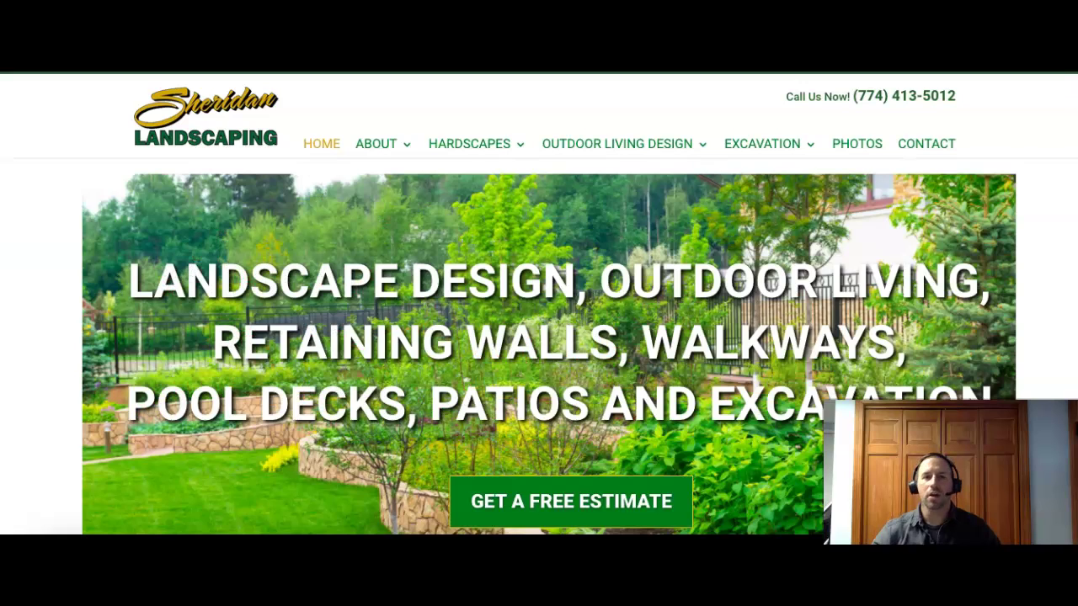
Step: Go back to the 'landscaping plymouth ma' results and select the Shiretown listing's details
key(alt+Left)
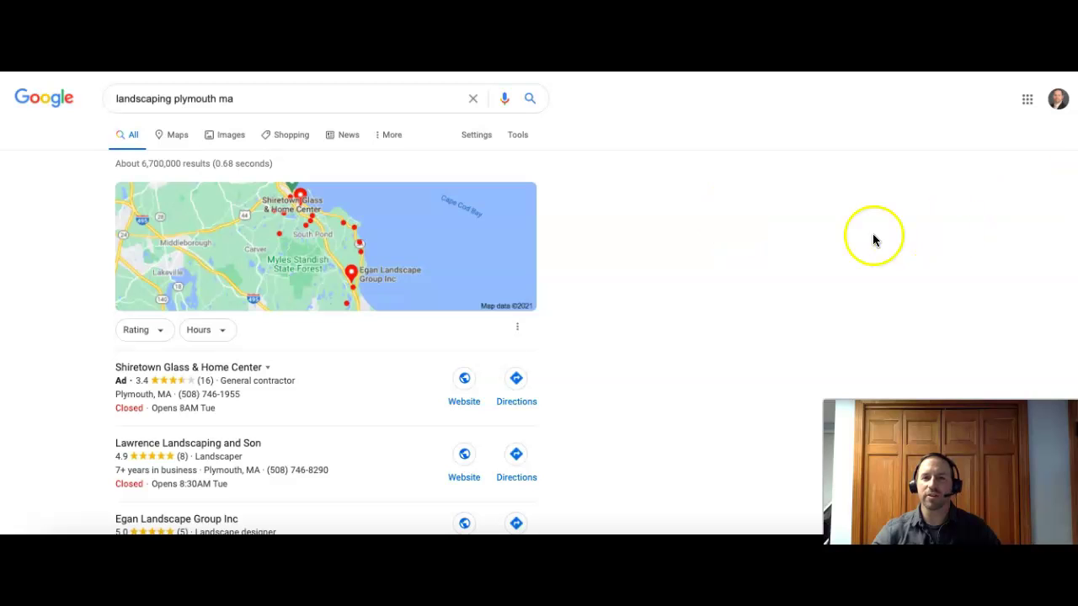
drag(68, 356, 263, 400)
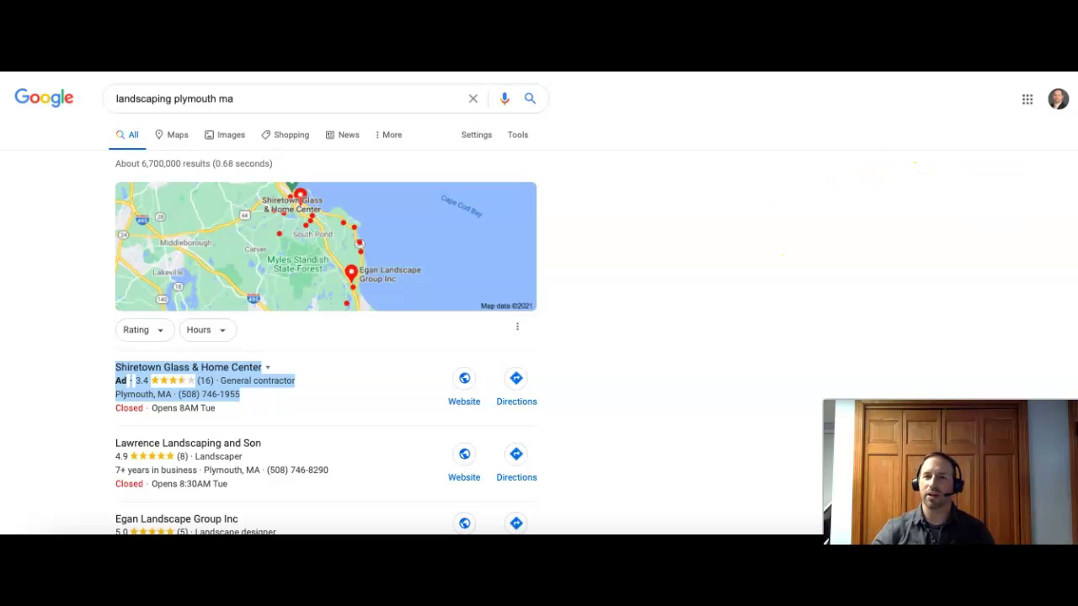
Step: Clear the Shiretown selection and scroll to the Yelp, LawnStarter, Lawrence and Egan organic results
scroll(326, 320, down, 3)
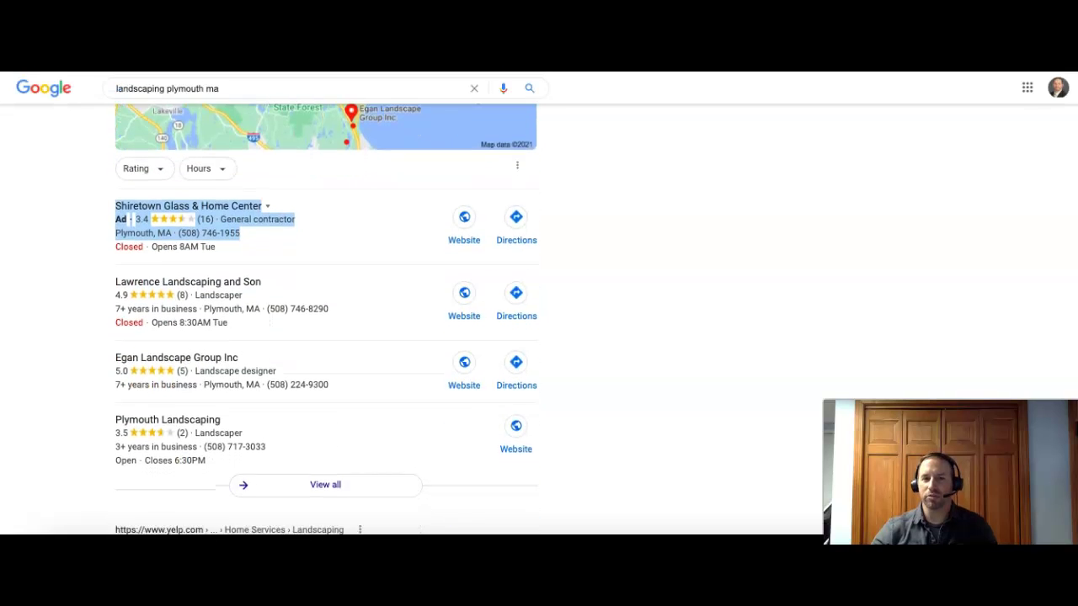
scroll(326, 320, up, 1)
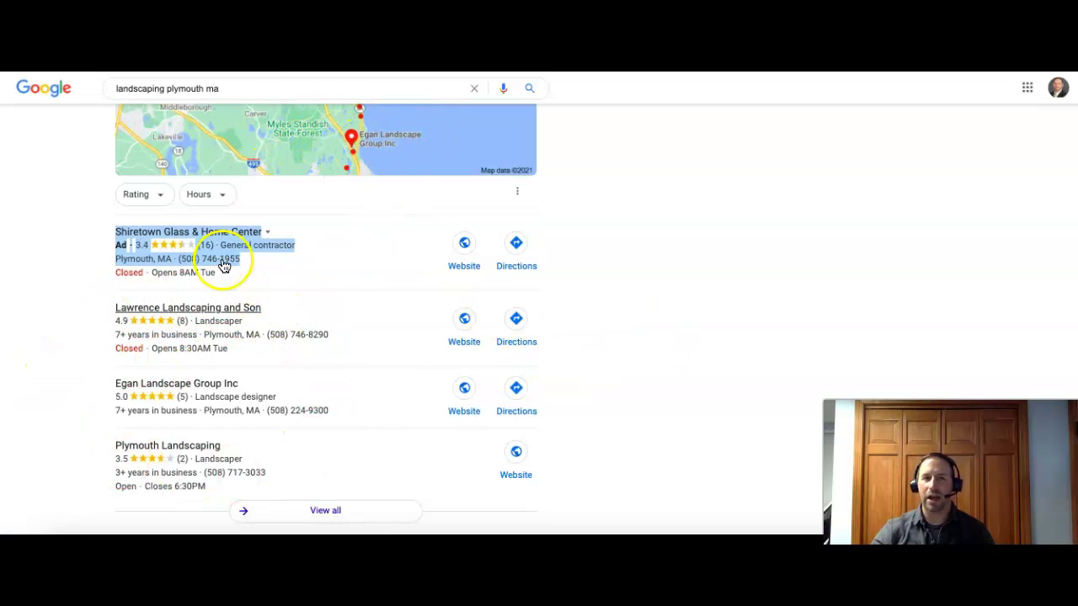
click(694, 328)
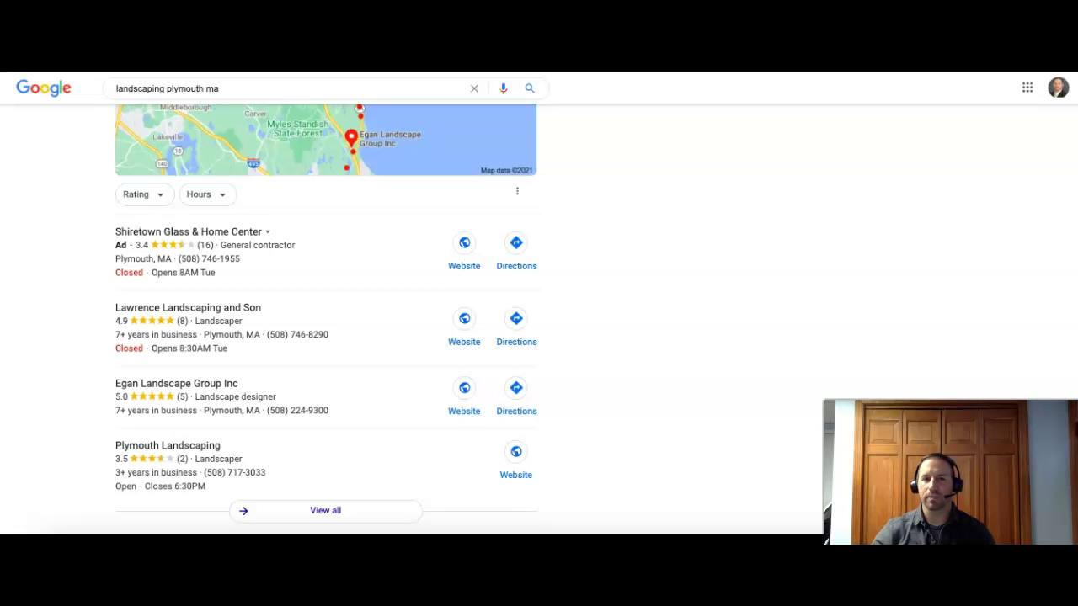
scroll(325, 320, down, 1)
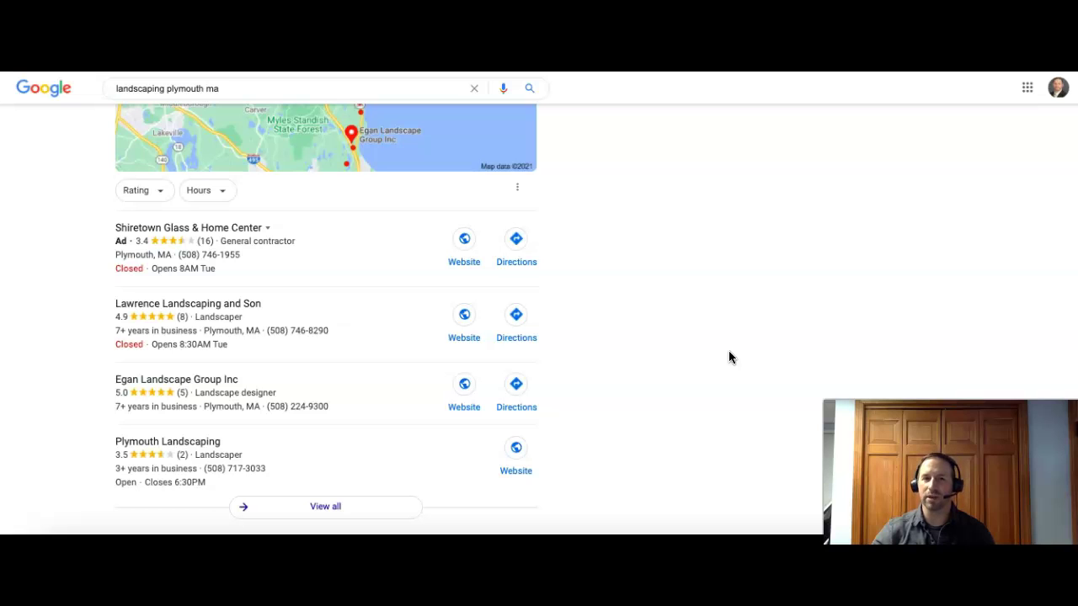
click(710, 364)
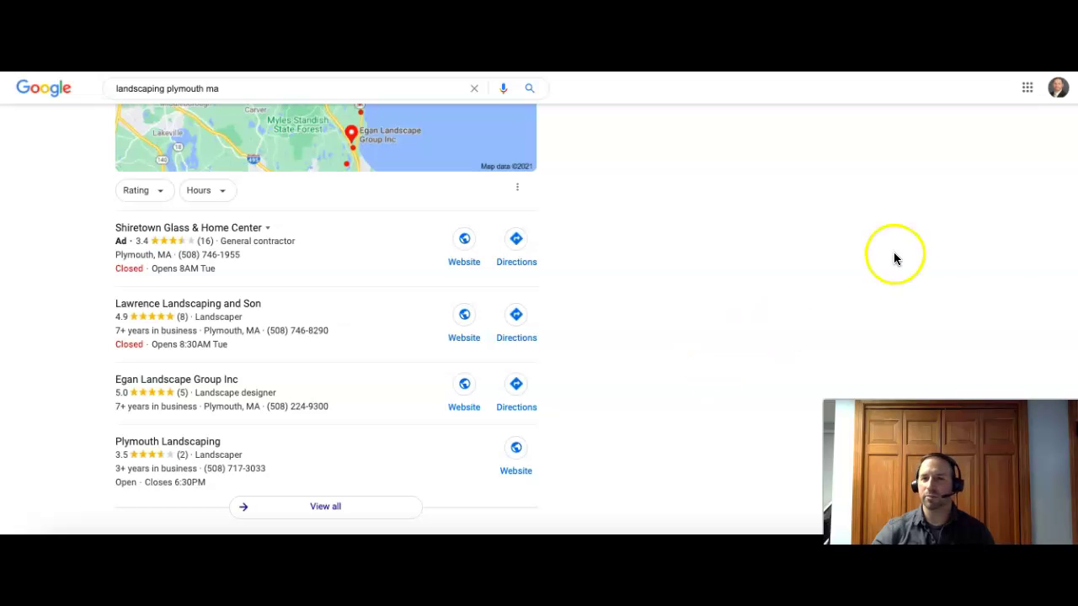
scroll(326, 318, down, 5)
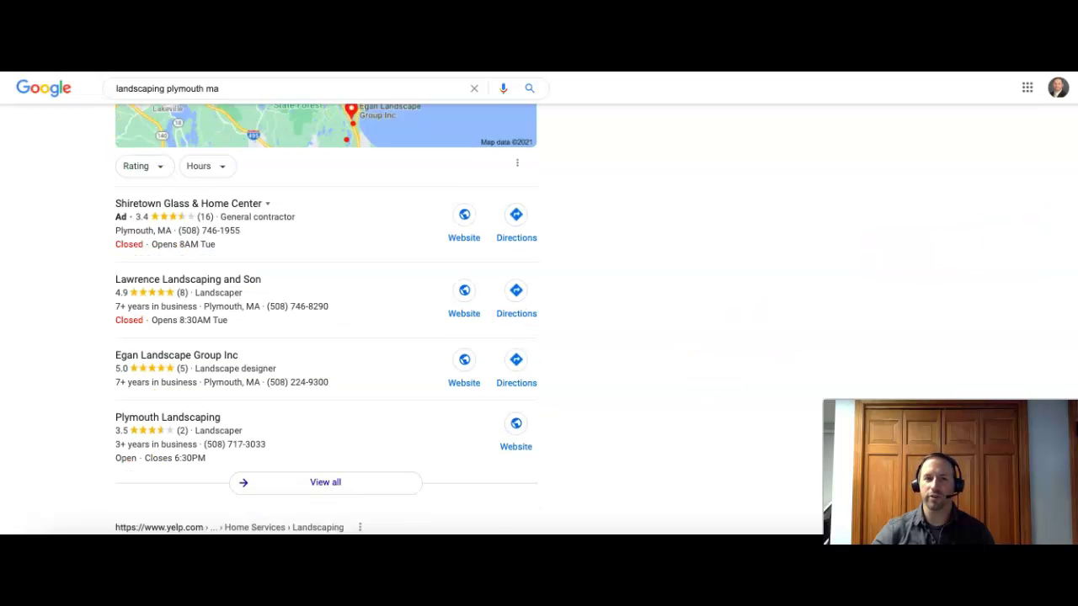
Step: Highlight and deselect the LawnStarter and Lawrence results, then scroll back to the top
scroll(326, 318, down, 1)
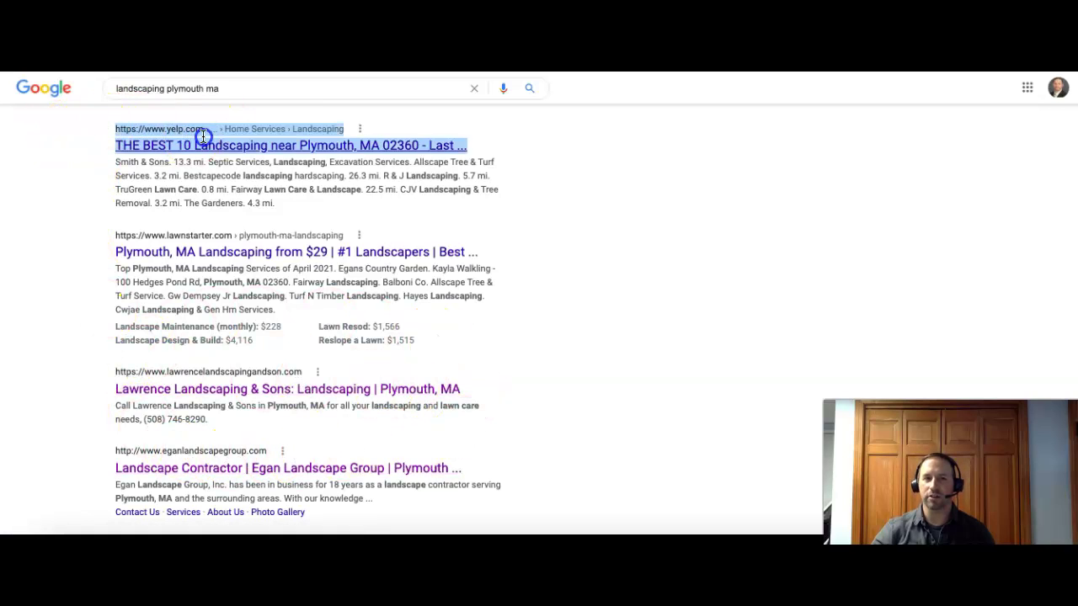
drag(44, 234, 464, 452)
click(644, 315)
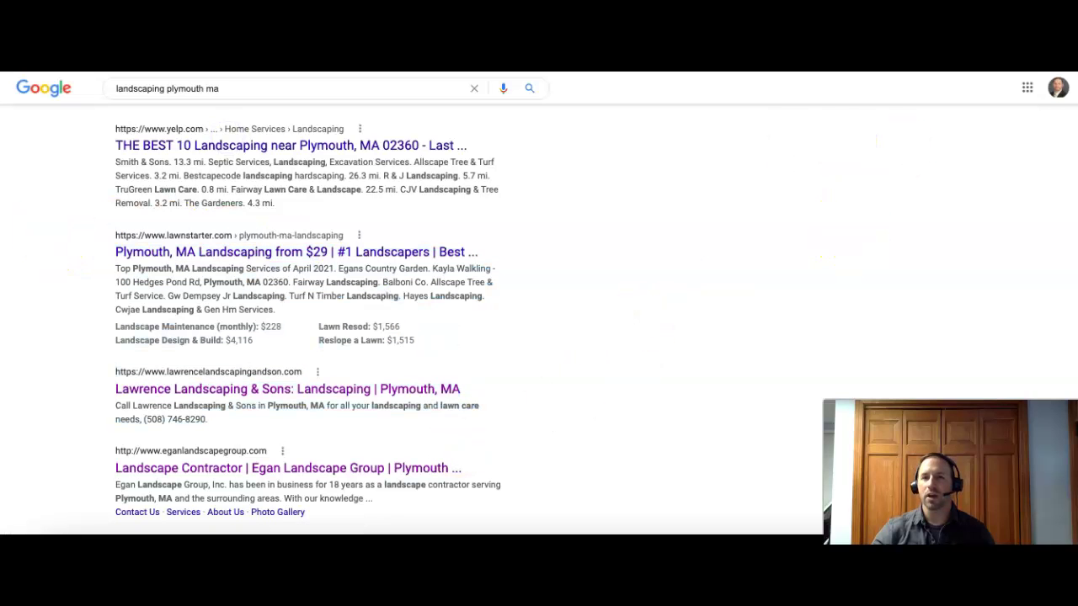
scroll(539, 320, up, 10)
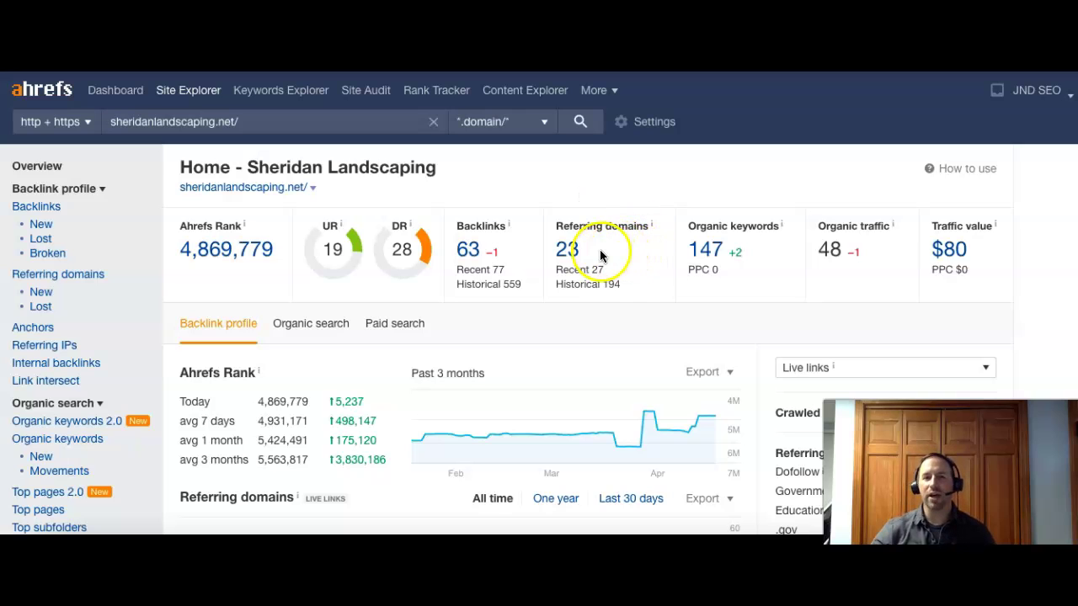
Step: Highlight sheridanlandscaping.net's referring domains 23, backlinks 63, organic keywords 147 and organic traffic 48
drag(602, 248, 553, 254)
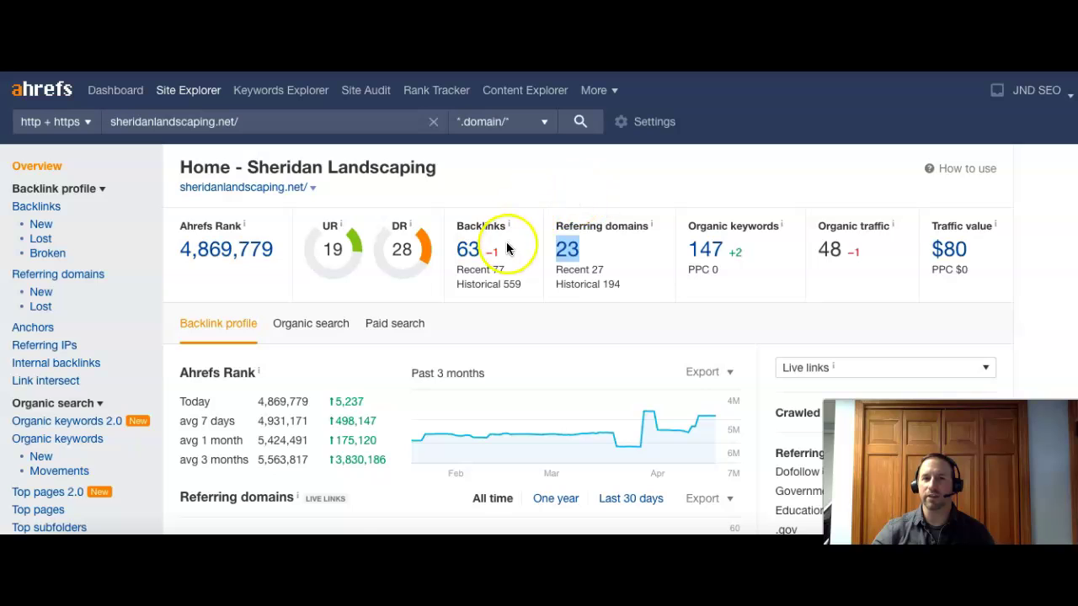
click(442, 250)
drag(442, 250, 513, 216)
click(704, 201)
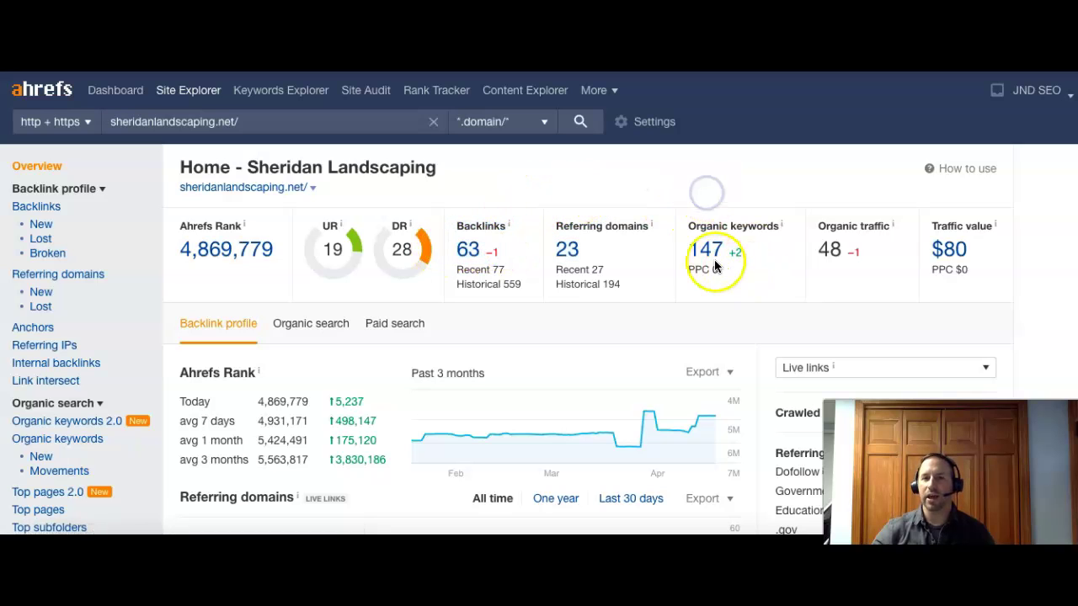
drag(687, 249, 783, 242)
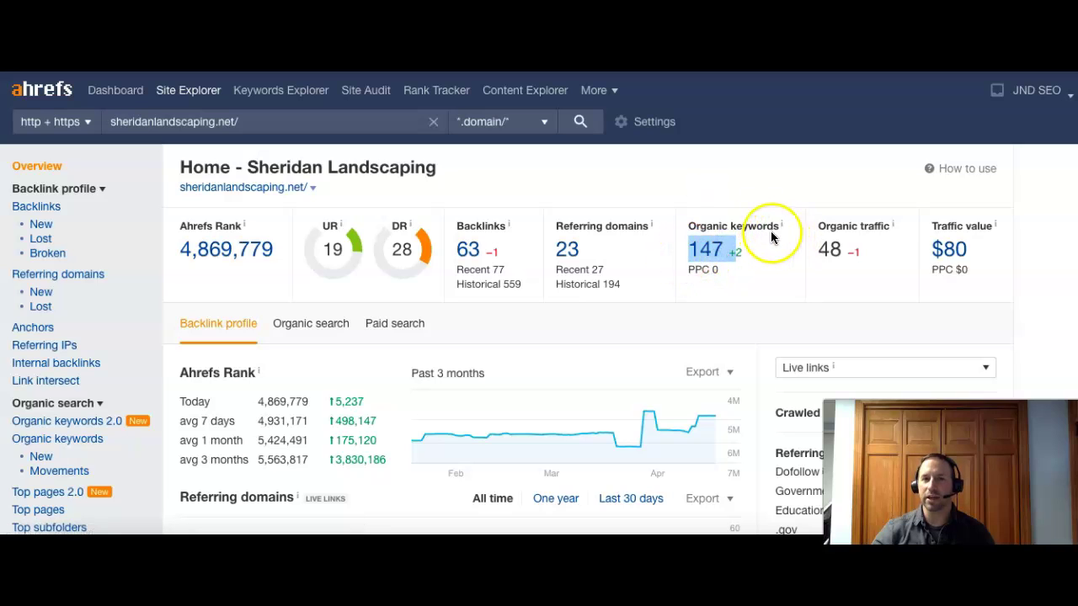
drag(849, 268, 856, 210)
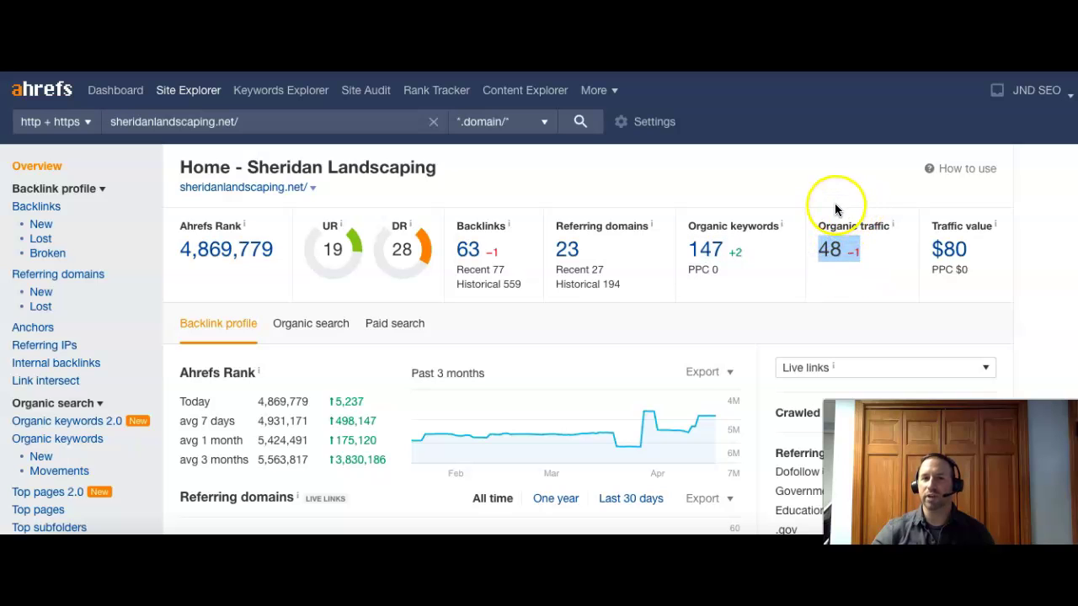
click(720, 250)
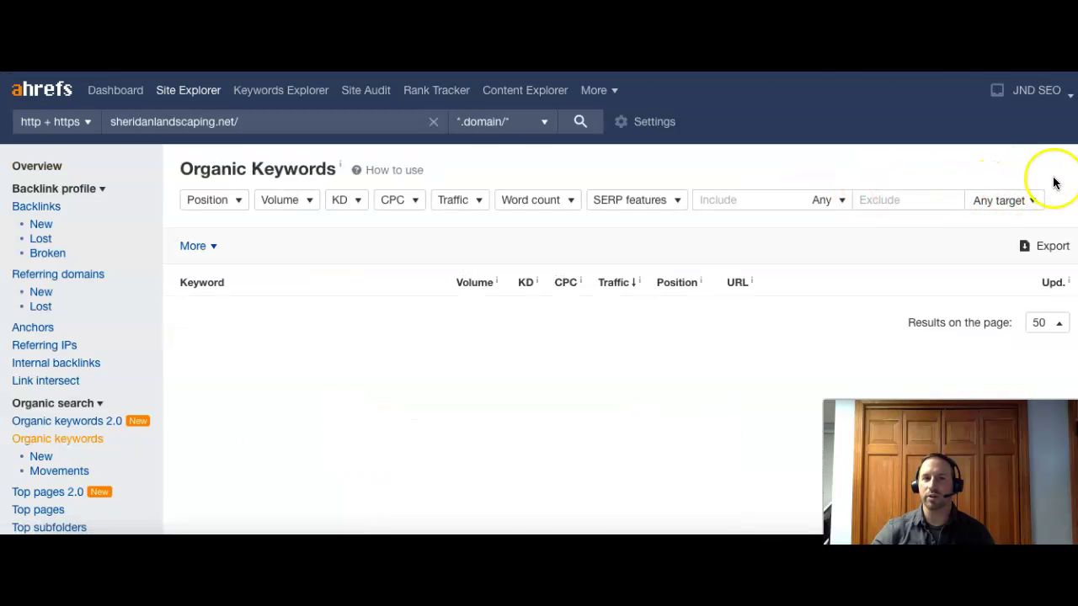
scroll(440, 177, down, 3)
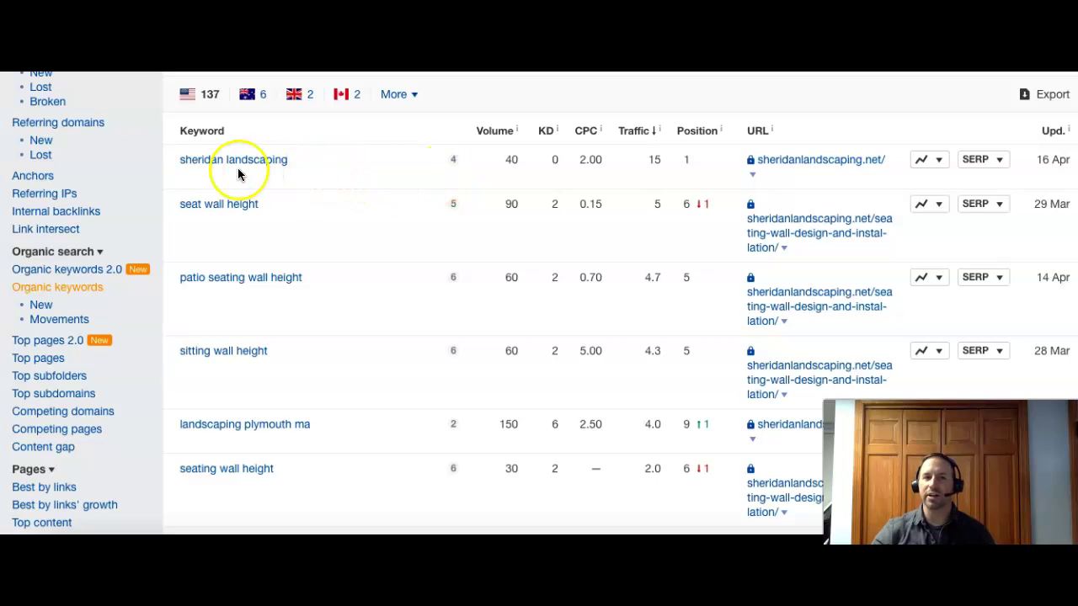
double_click(687, 159)
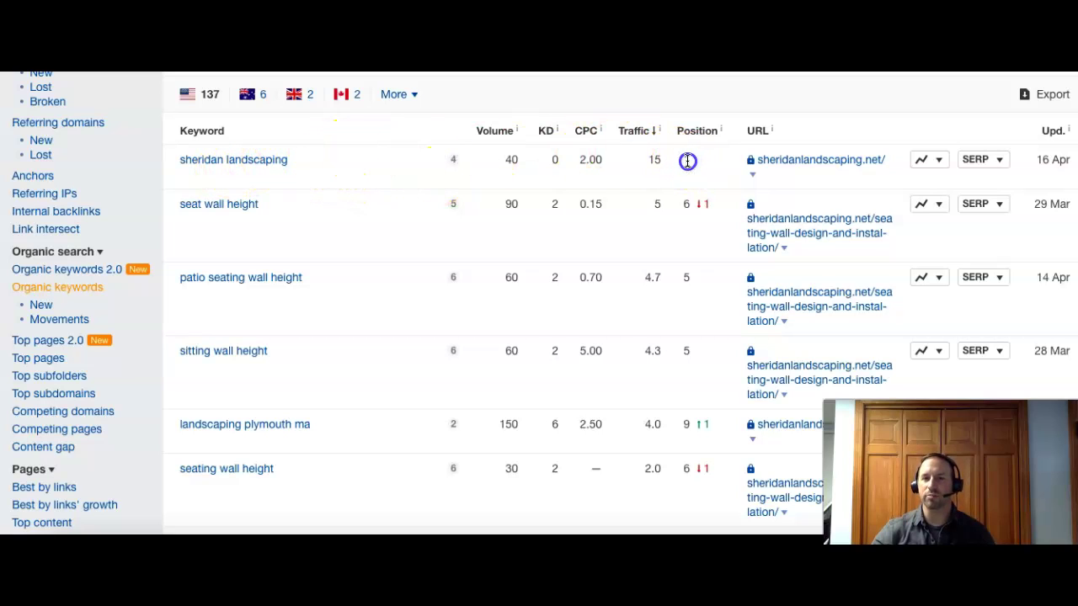
click(521, 160)
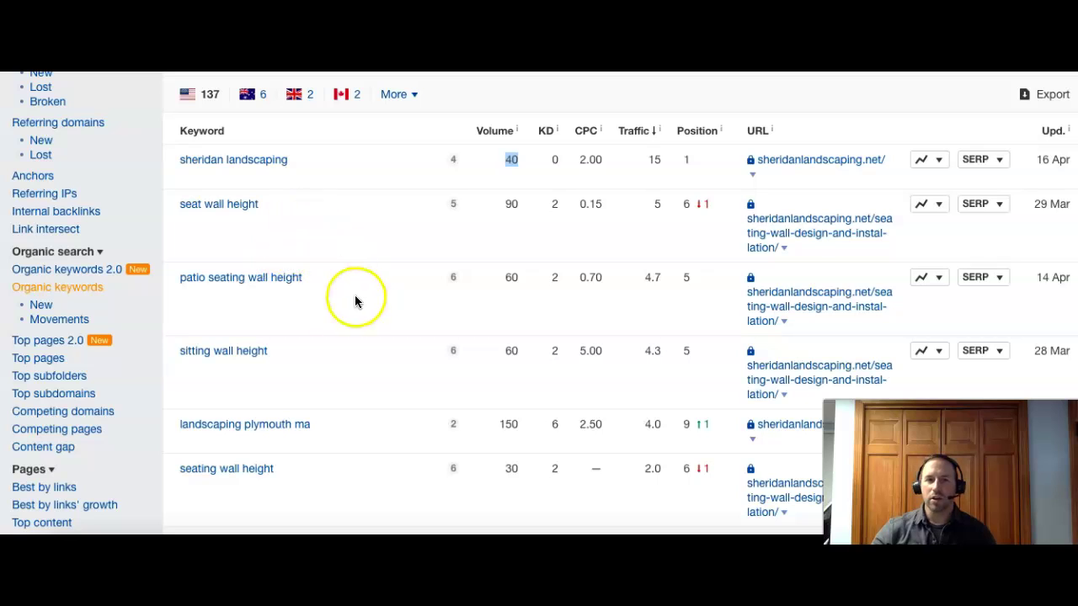
drag(320, 281, 203, 278)
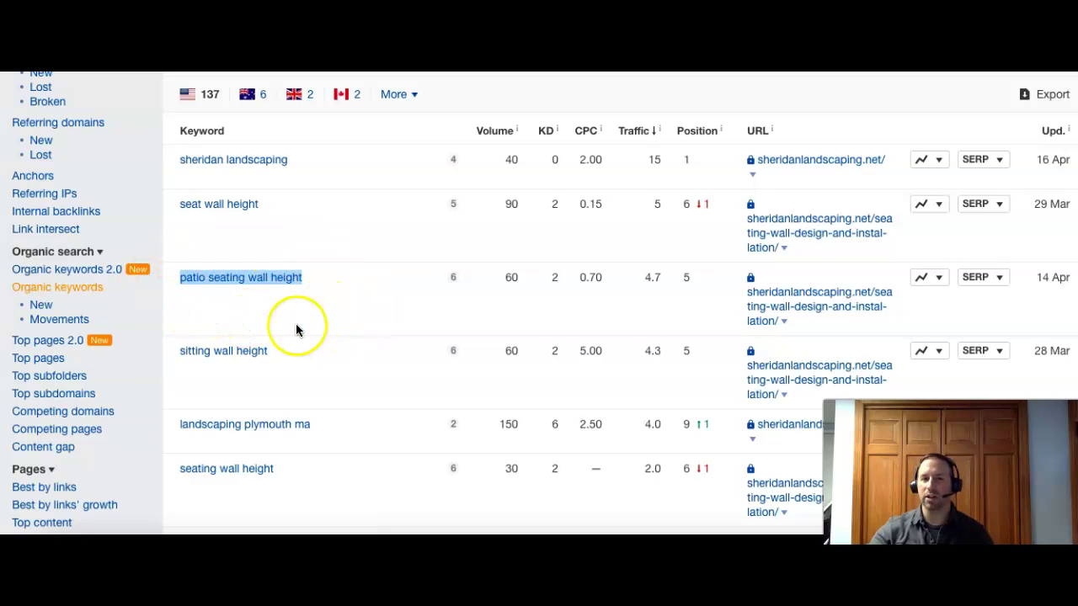
double_click(511, 278)
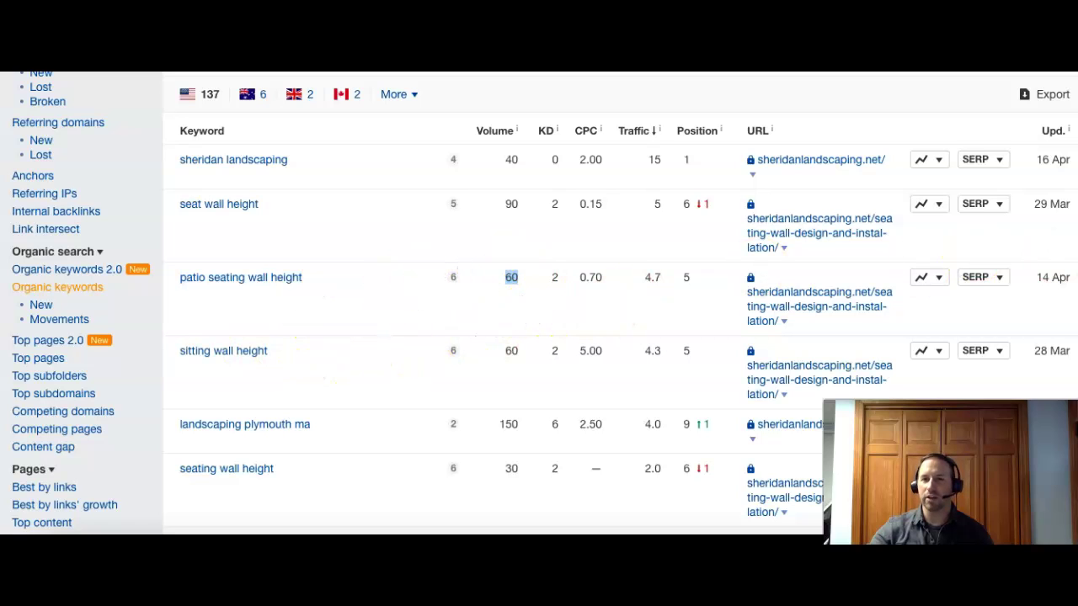
drag(325, 429, 192, 425)
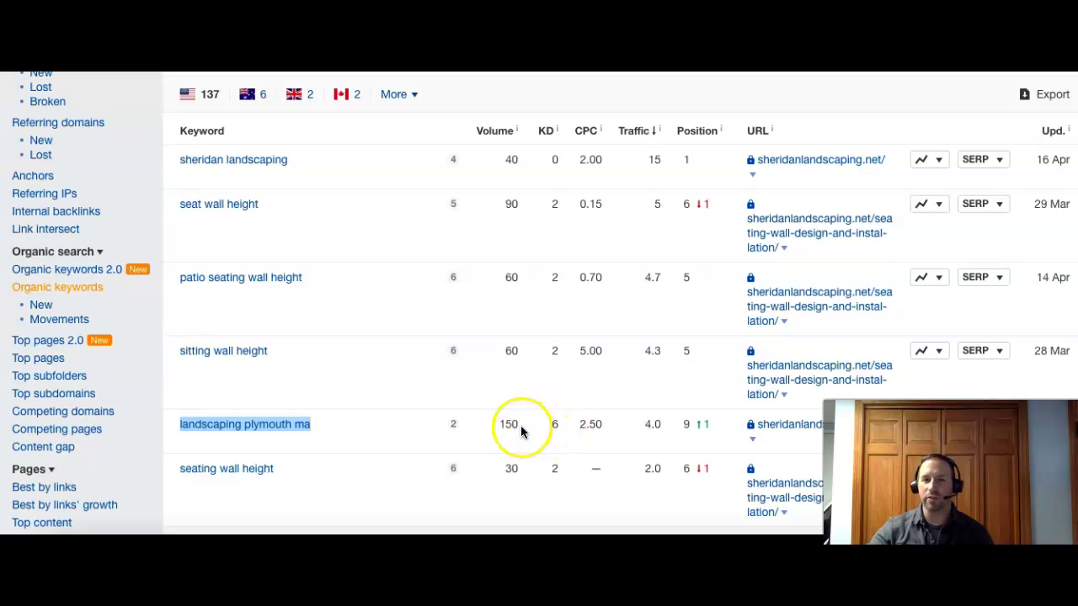
drag(521, 425, 501, 425)
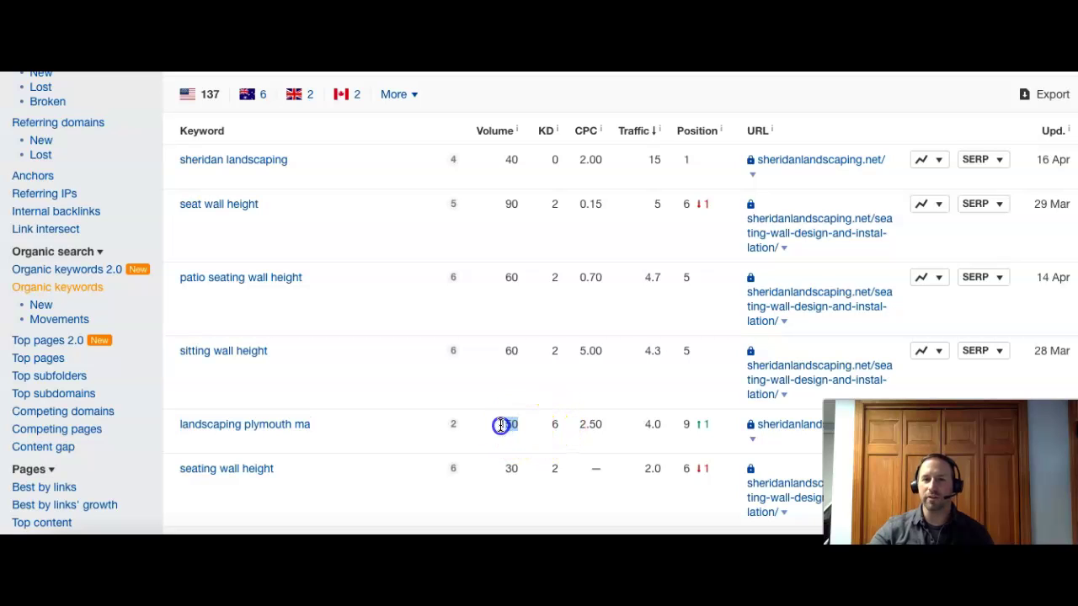
click(678, 423)
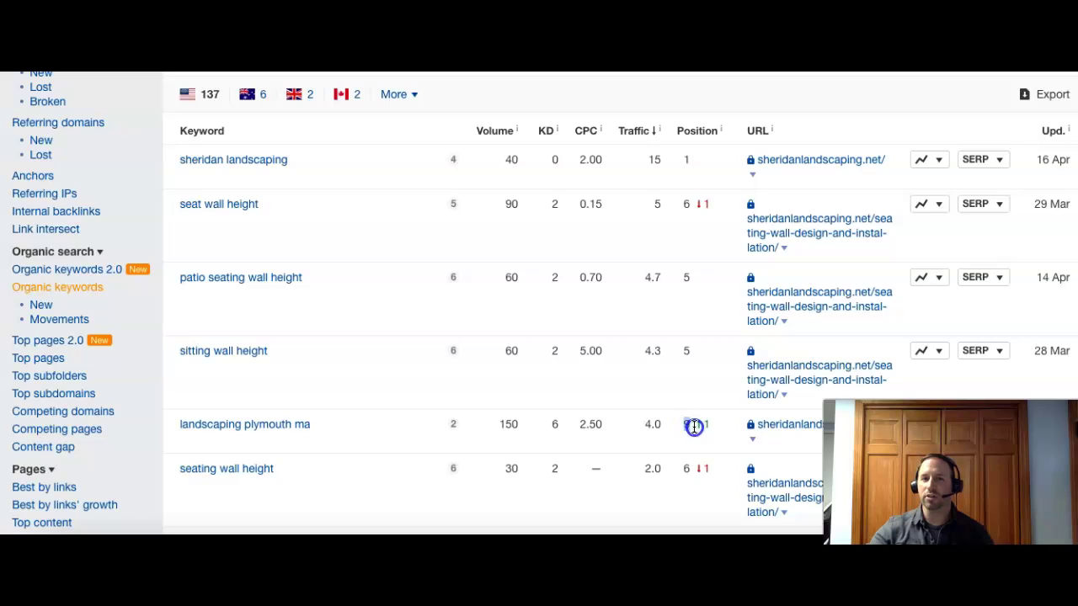
drag(694, 427, 683, 444)
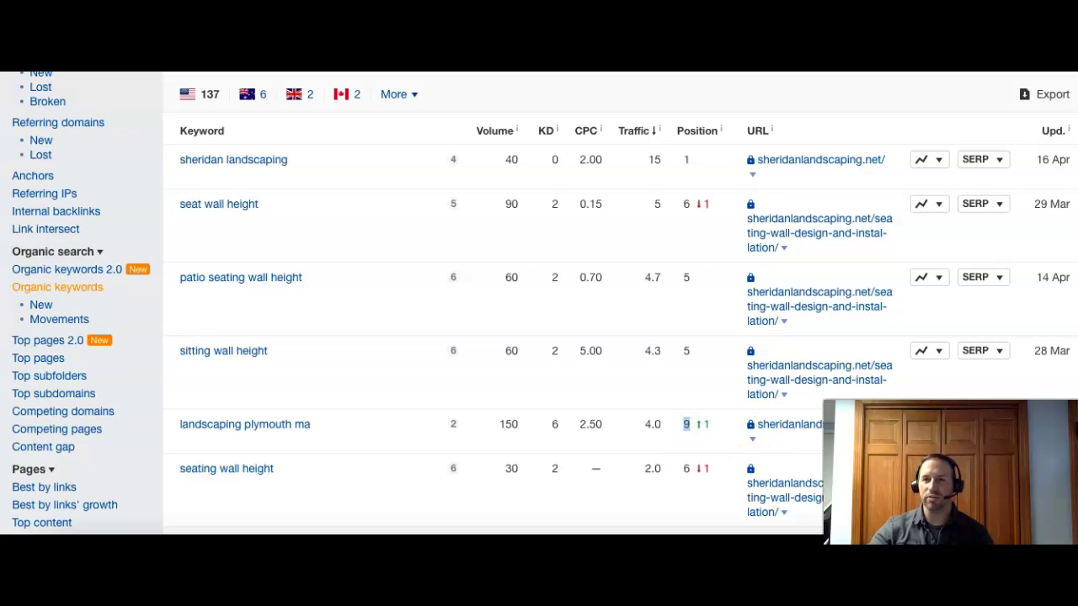
scroll(1000, 261, down, 5)
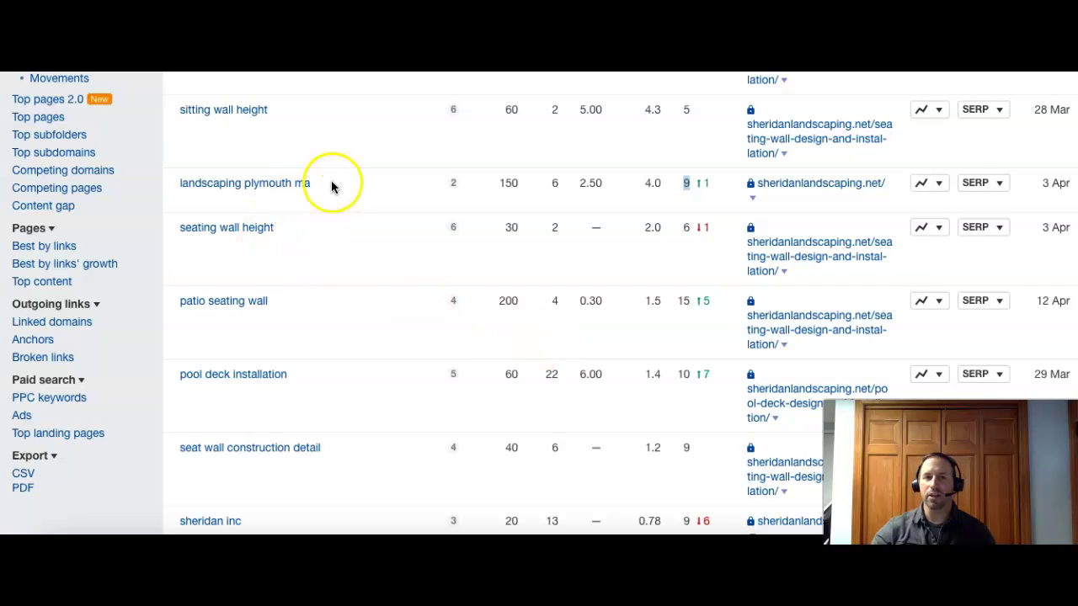
drag(312, 184, 177, 187)
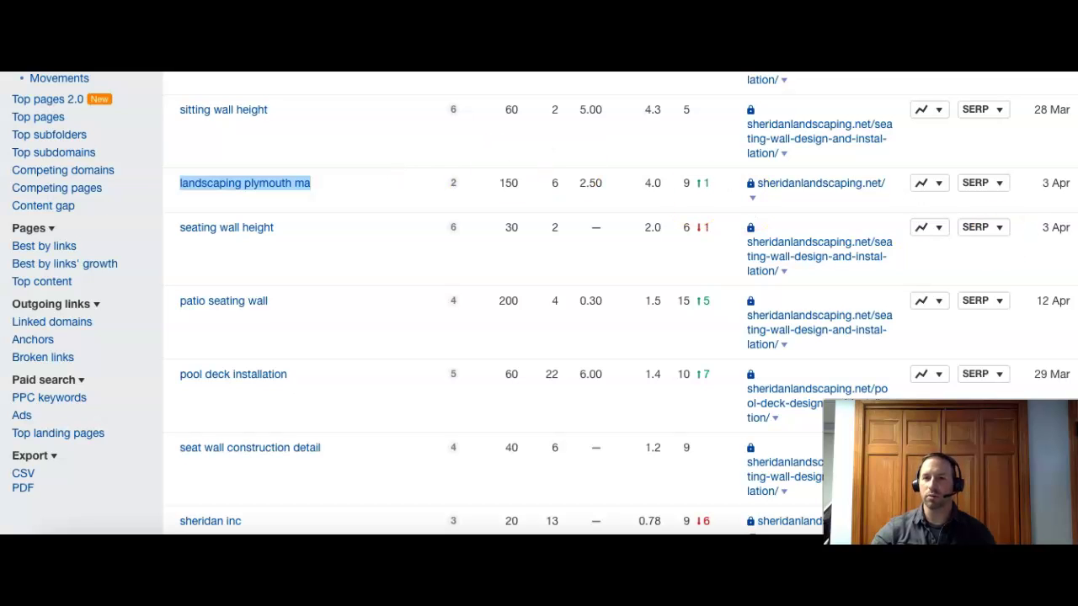
Step: Check eganlandscapegroup.com's overview, highlighting organic traffic 61, and open its 155 organic keywords list
scroll(539, 303, up, 10)
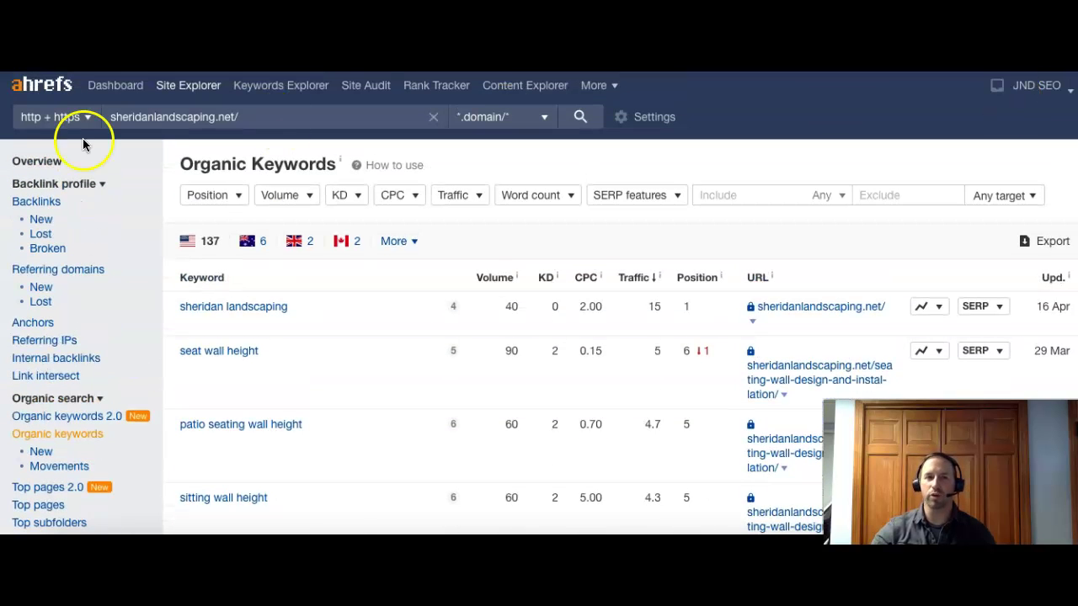
click(43, 163)
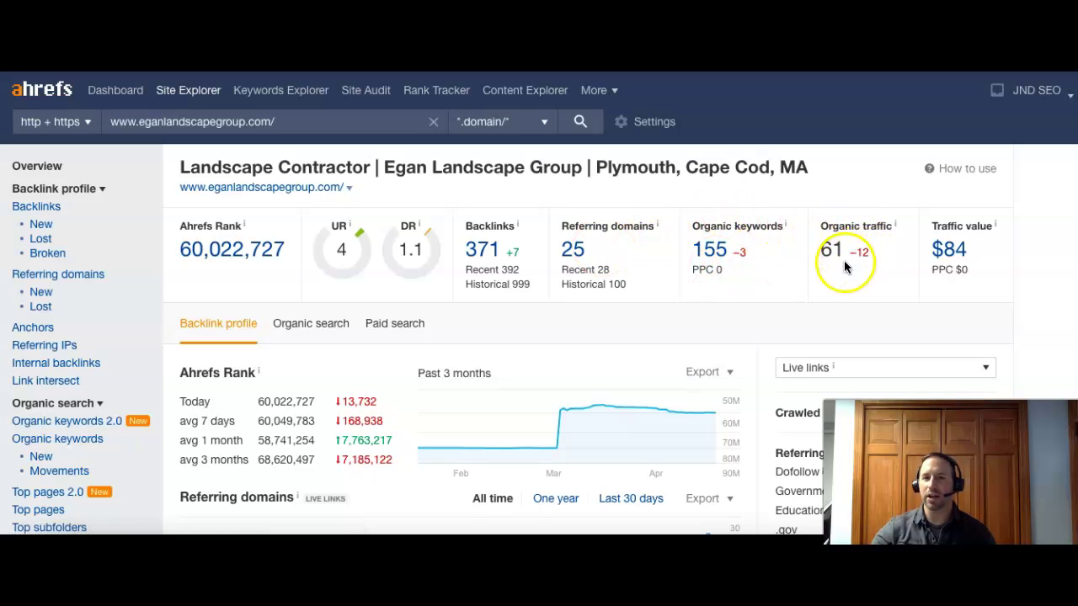
drag(842, 269, 818, 241)
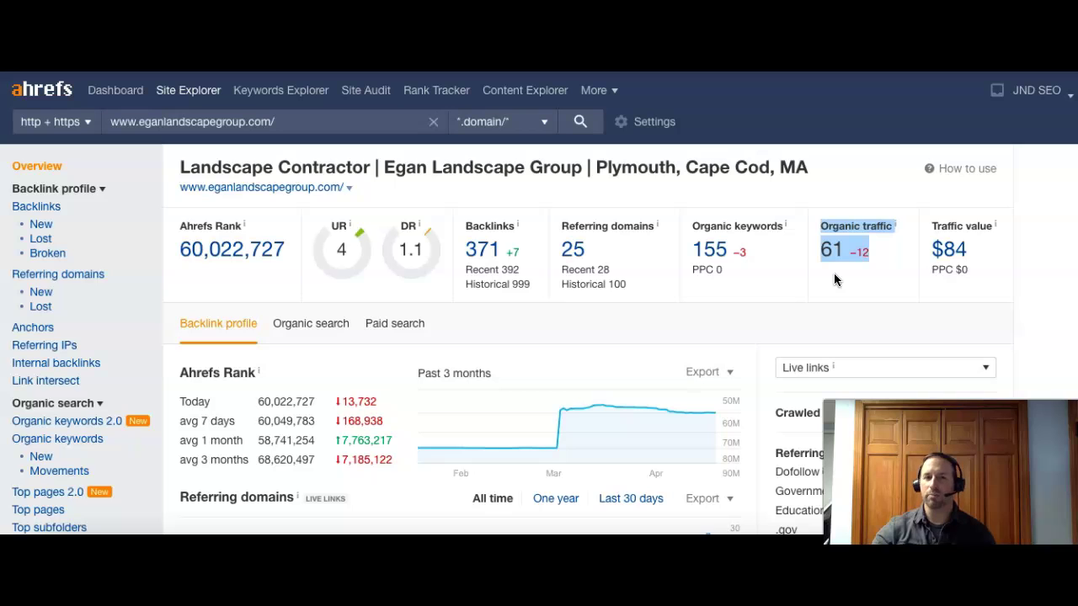
click(715, 253)
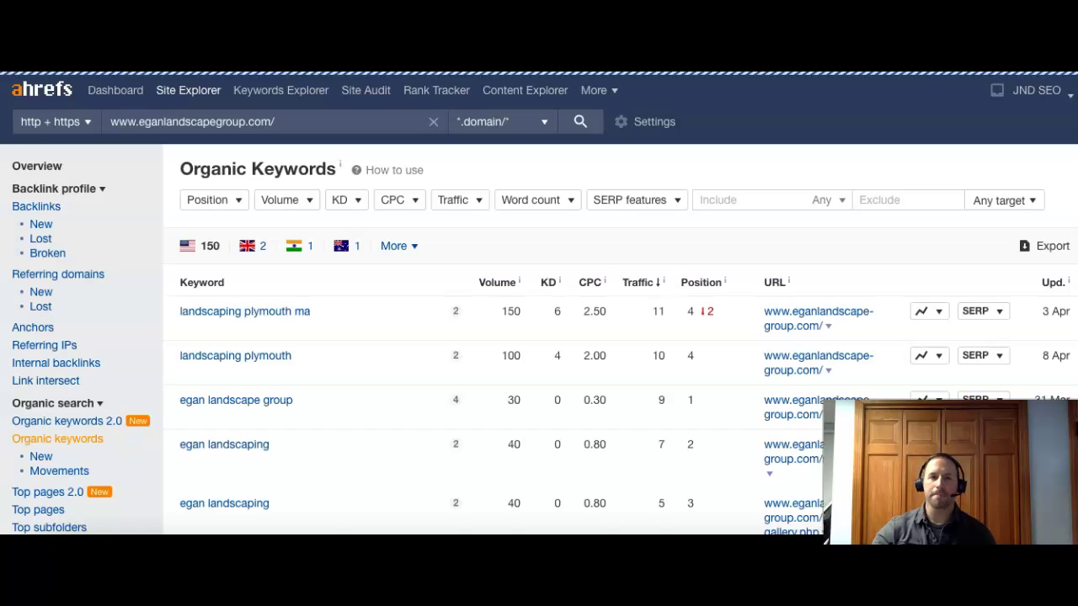
scroll(405, 281, down, 2)
click(327, 243)
drag(294, 238, 164, 236)
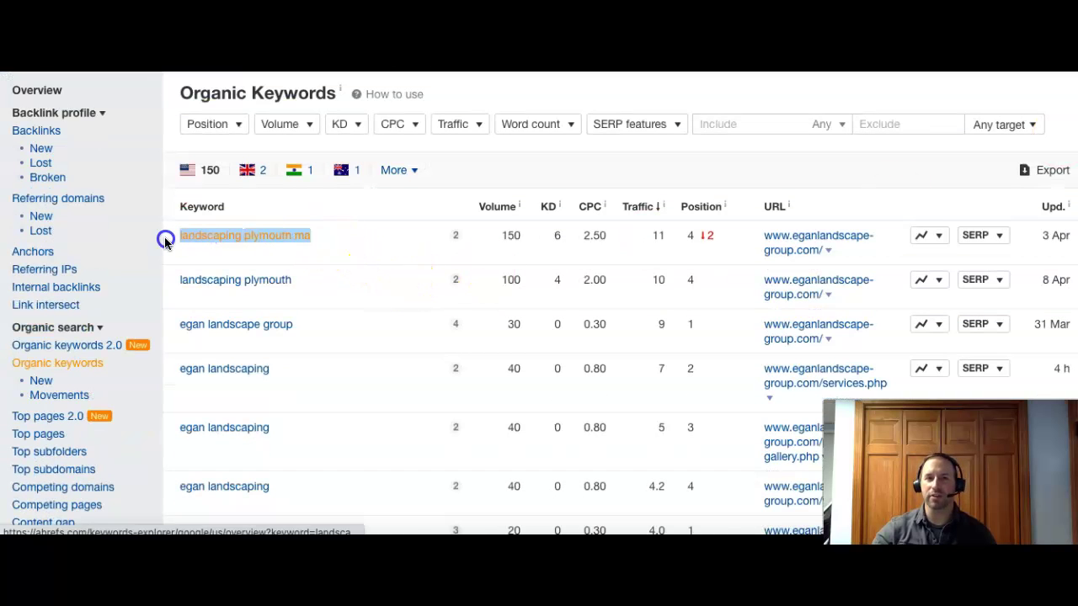
click(516, 236)
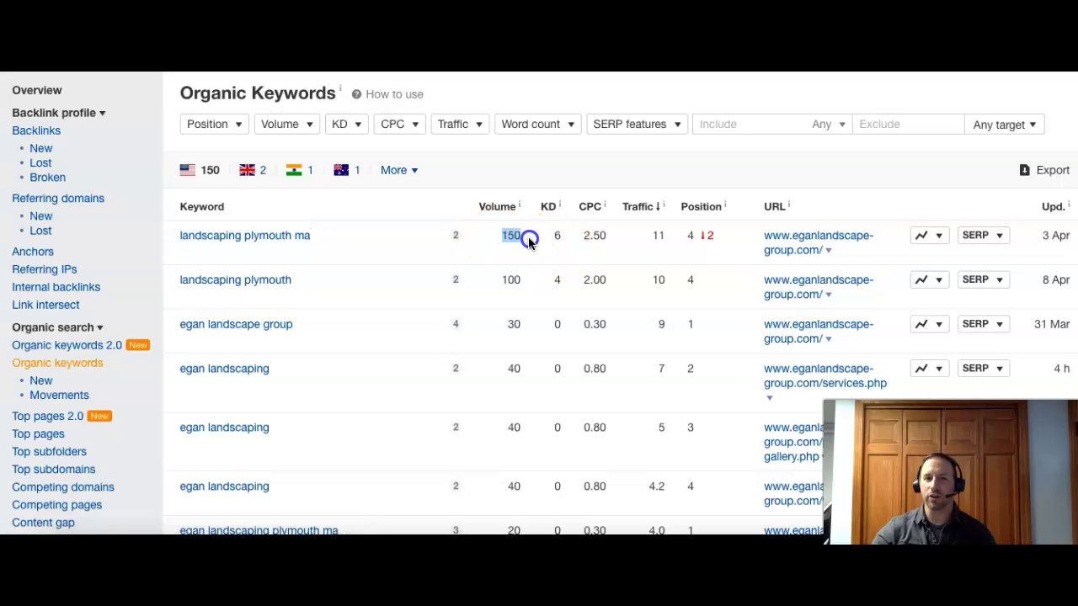
click(688, 237)
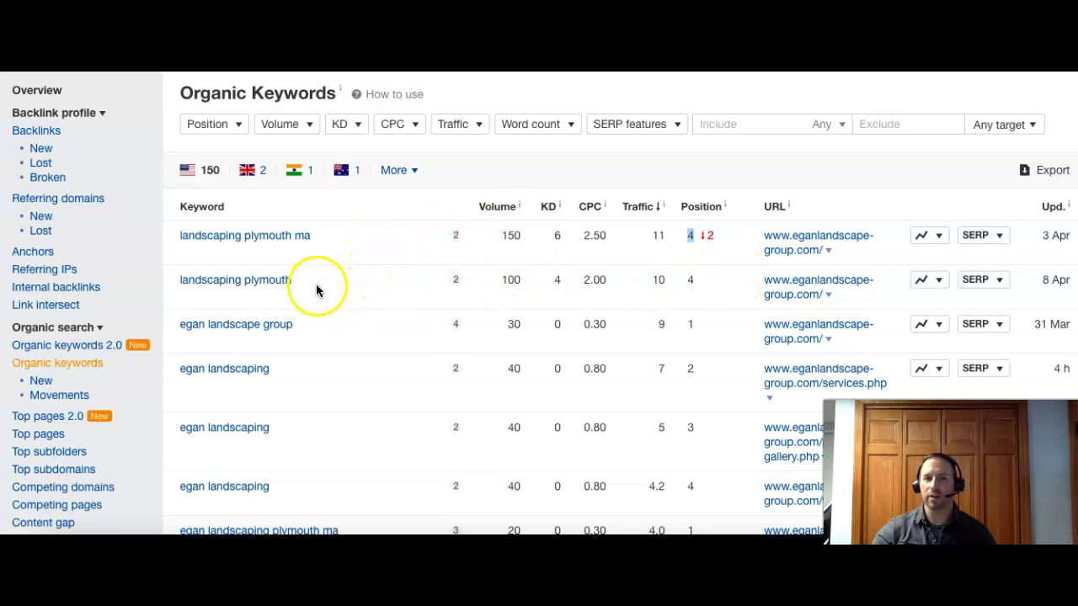
drag(320, 285, 168, 283)
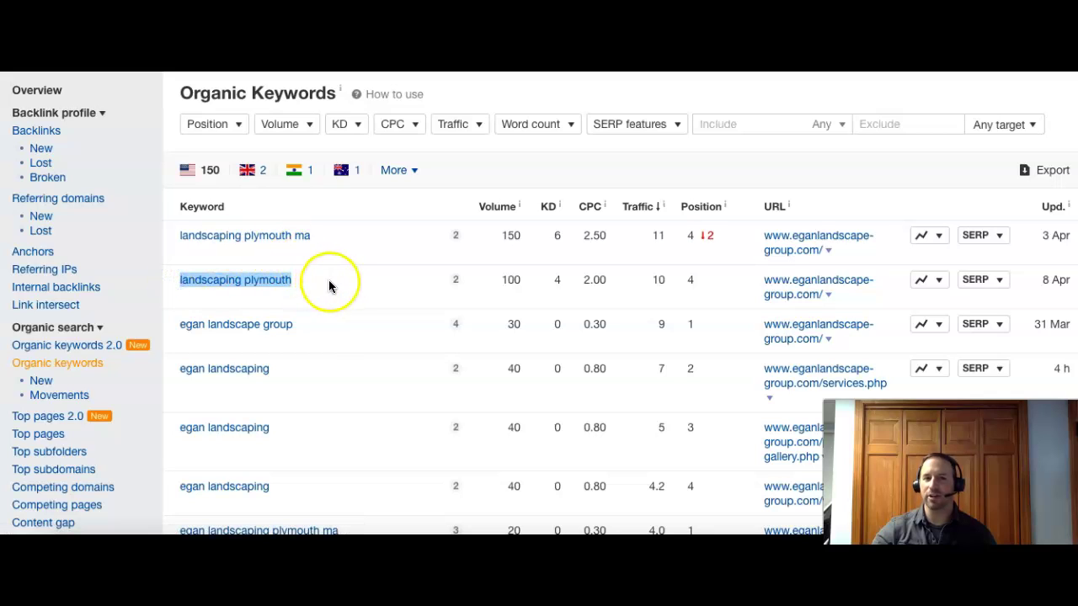
click(511, 280)
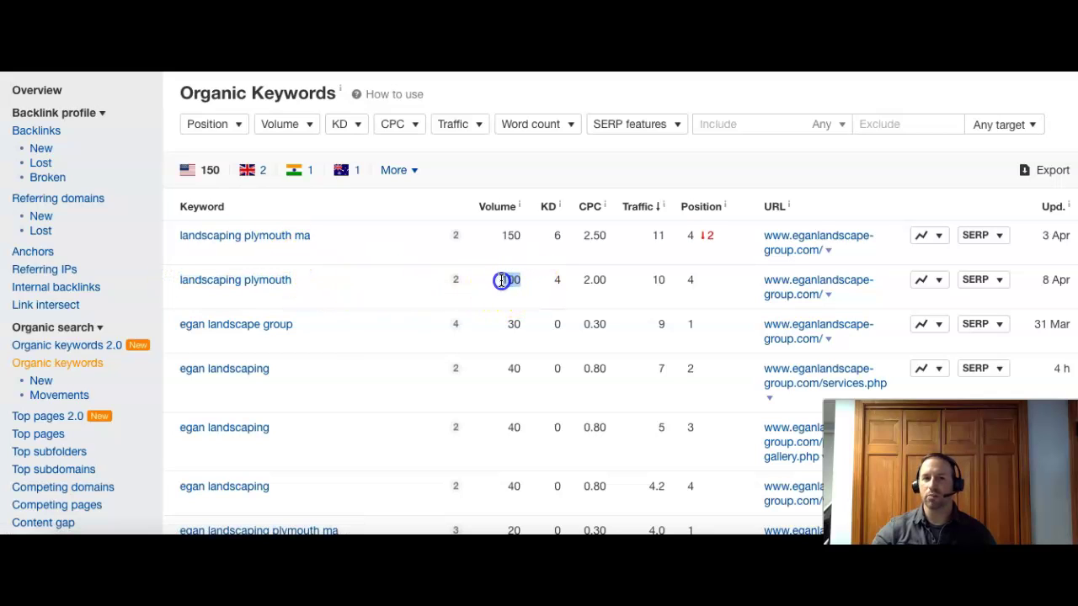
click(702, 284)
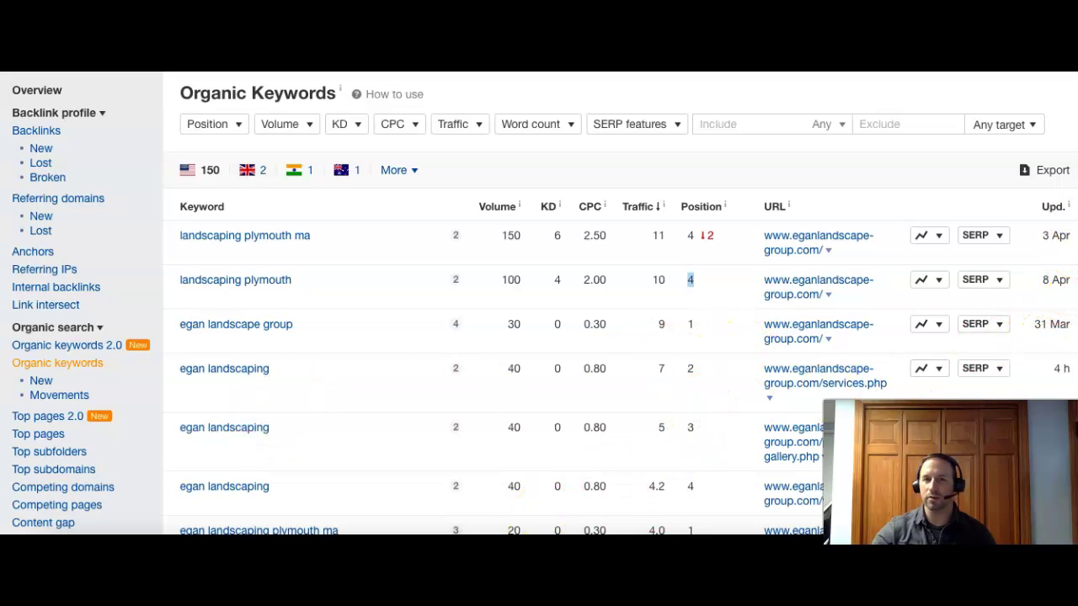
Step: Scroll through Egan's 150 US organic keywords and back up toward the top
scroll(230, 288, down, 4)
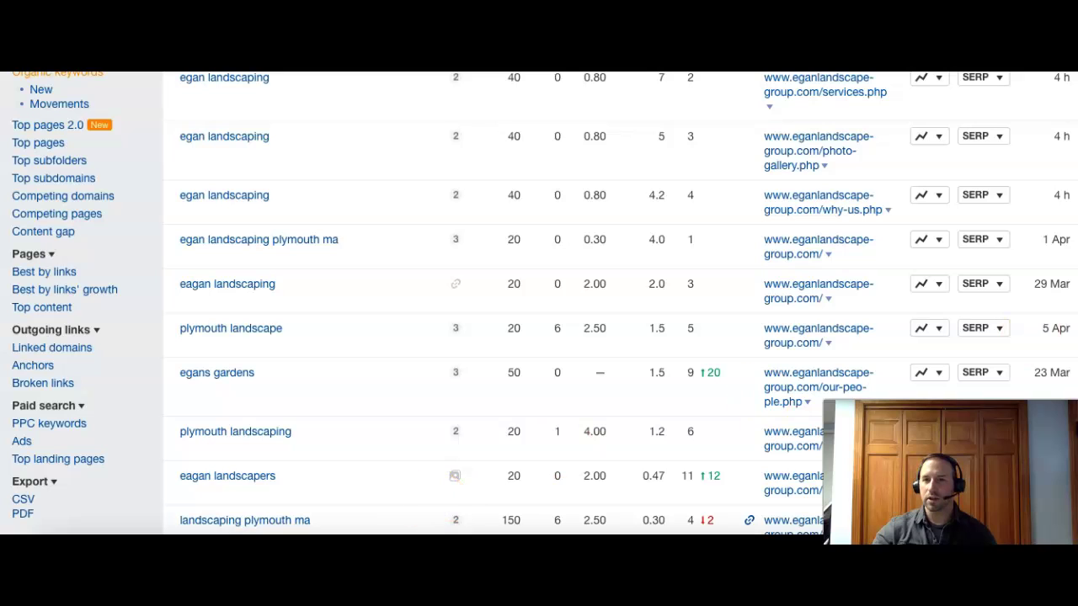
scroll(539, 303, down, 4)
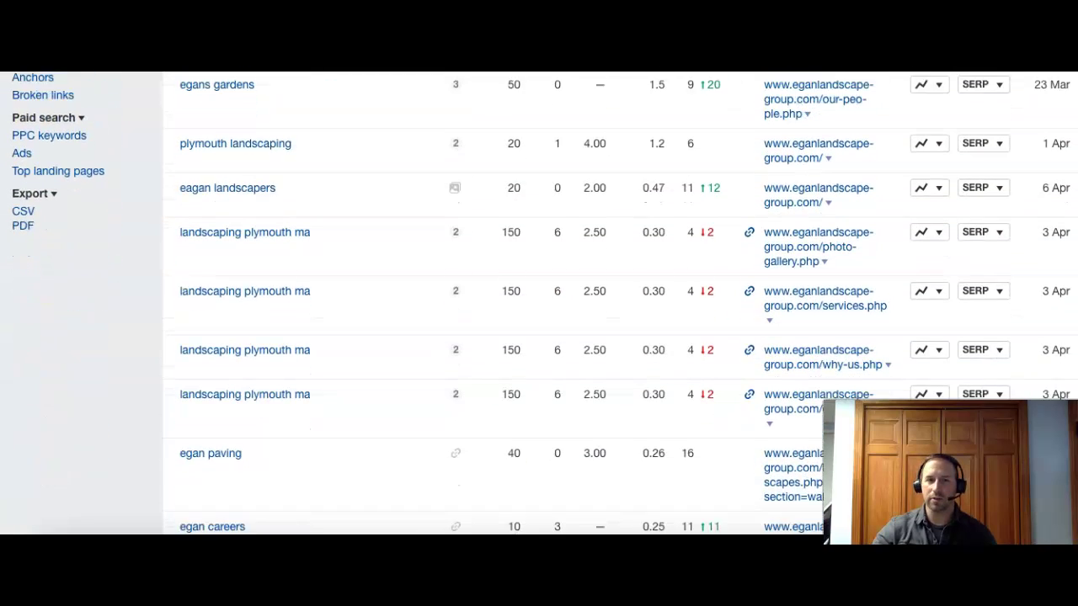
scroll(539, 304, down, 3)
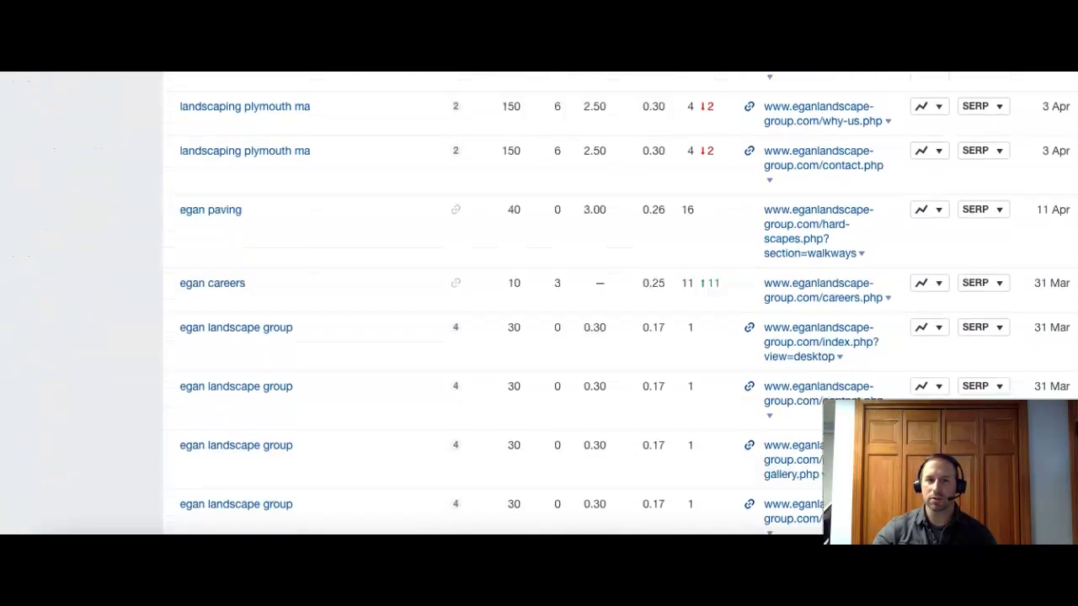
scroll(539, 303, down, 3)
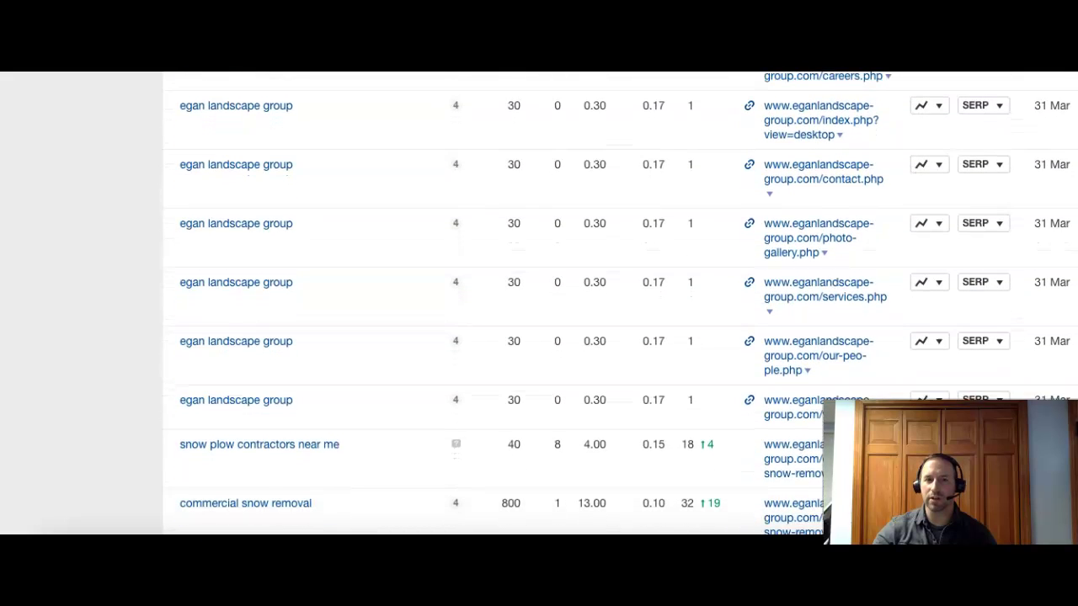
scroll(539, 304, up, 10)
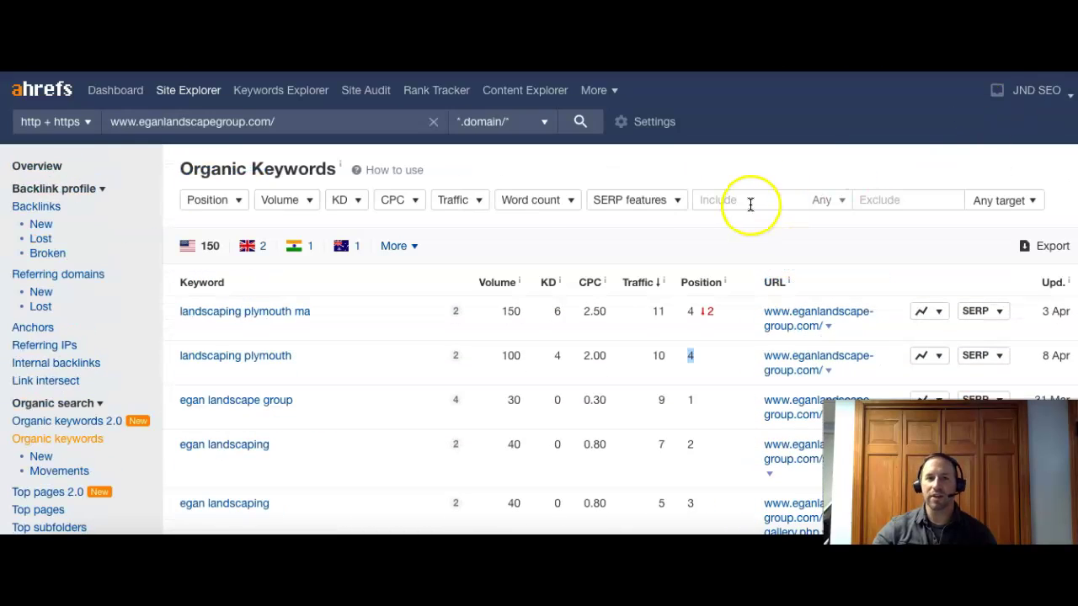
Step: Highlight the contact name and phone line in the JustNotepad strategy-session note
click(50, 166)
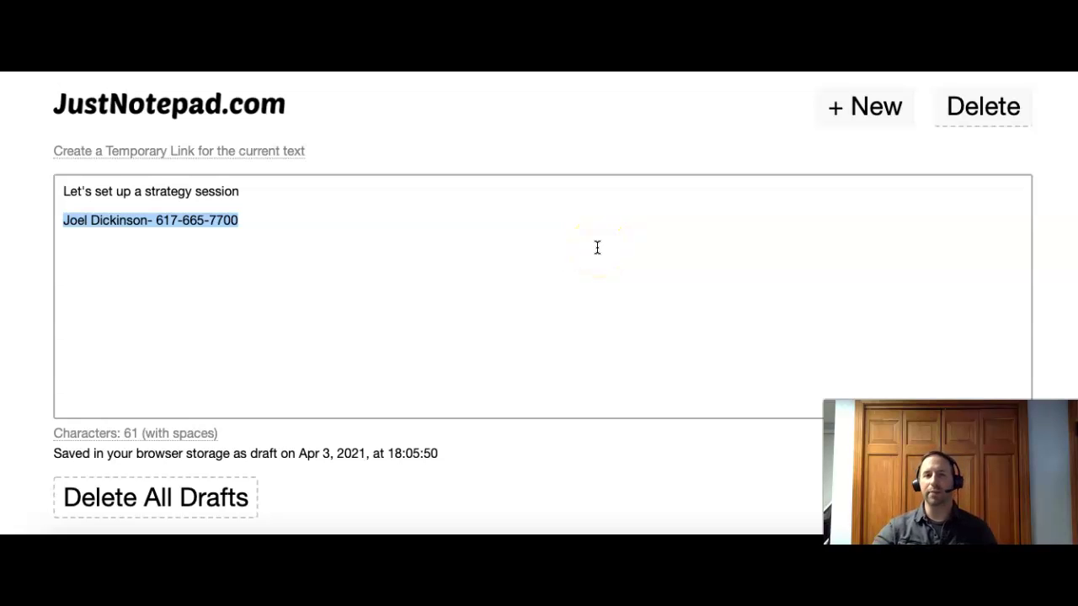
click(267, 229)
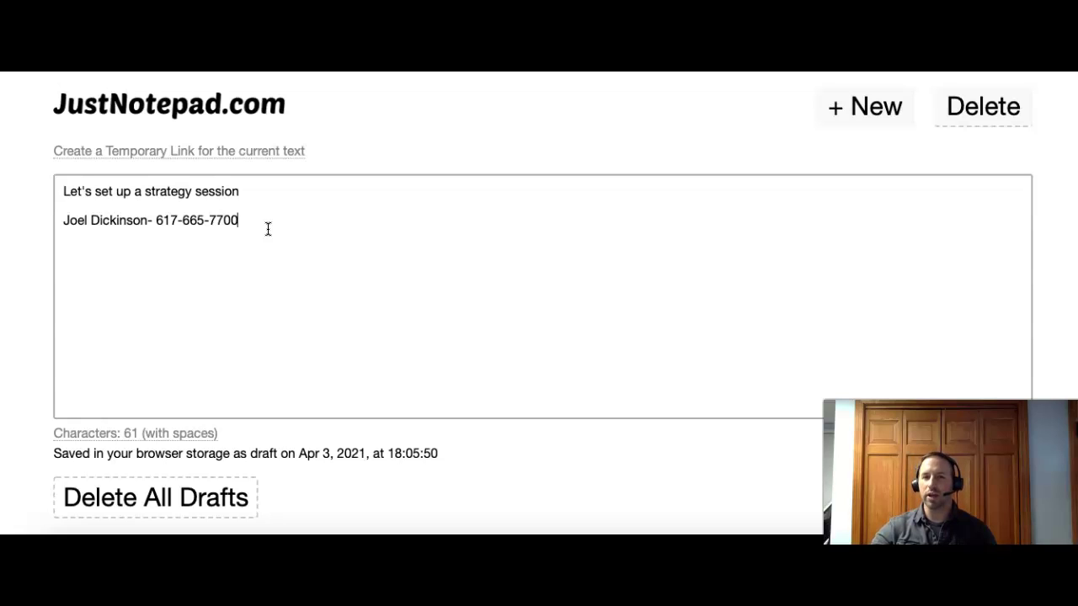
drag(241, 221, 59, 226)
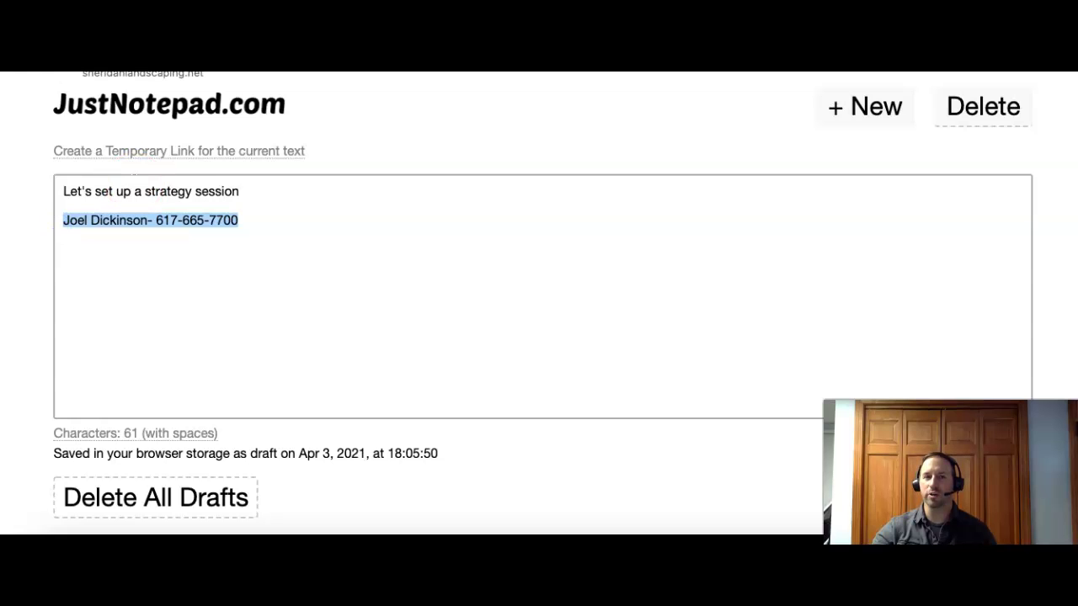